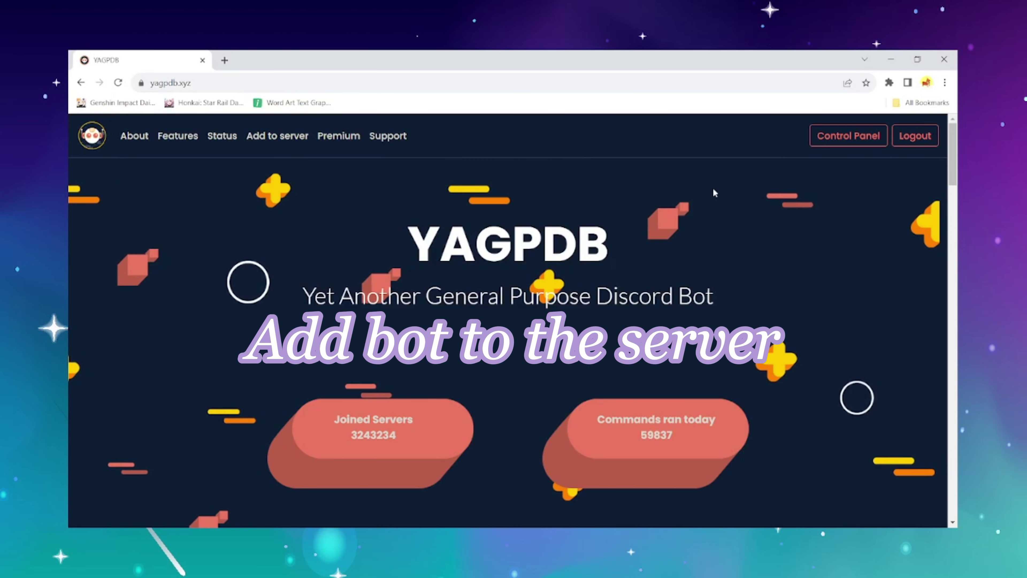
- Authorise the YAGPDB.xyz bot for the ☆ Chocobo ☆ server with all requested permissions, then check for it in the Discord member list
click(823, 140)
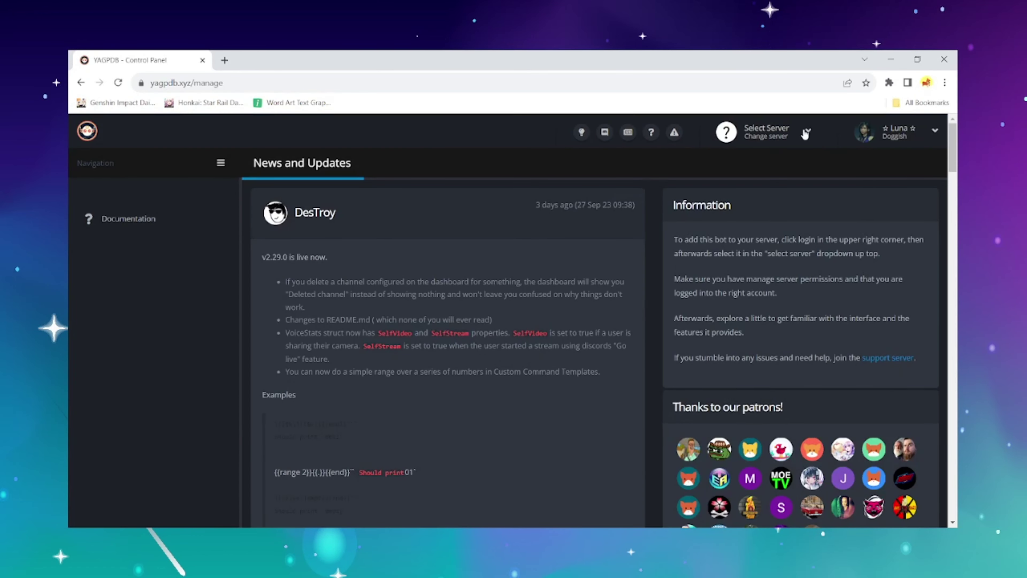
click(805, 133)
click(768, 191)
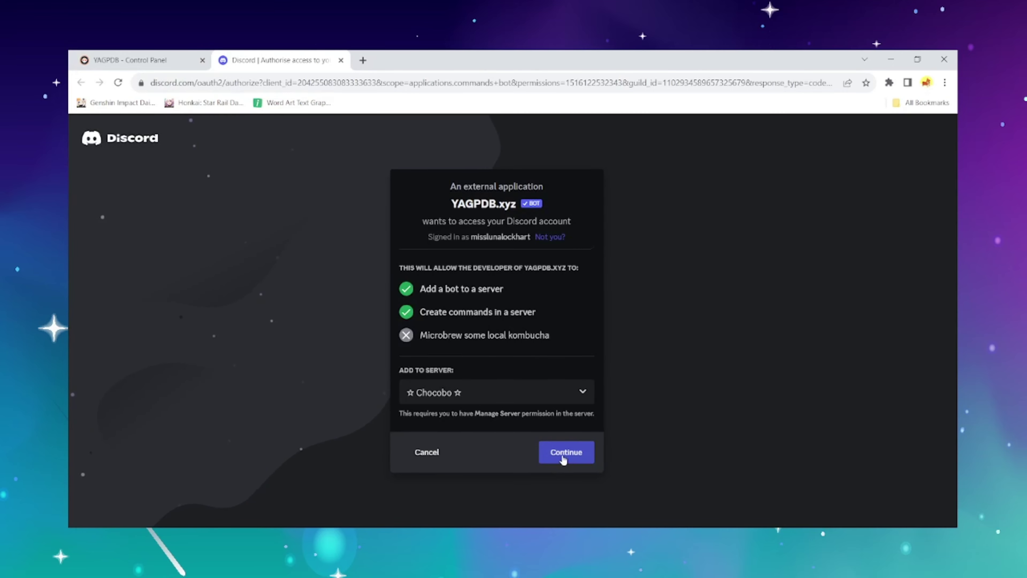
click(557, 456)
scroll(563, 460, down, 10)
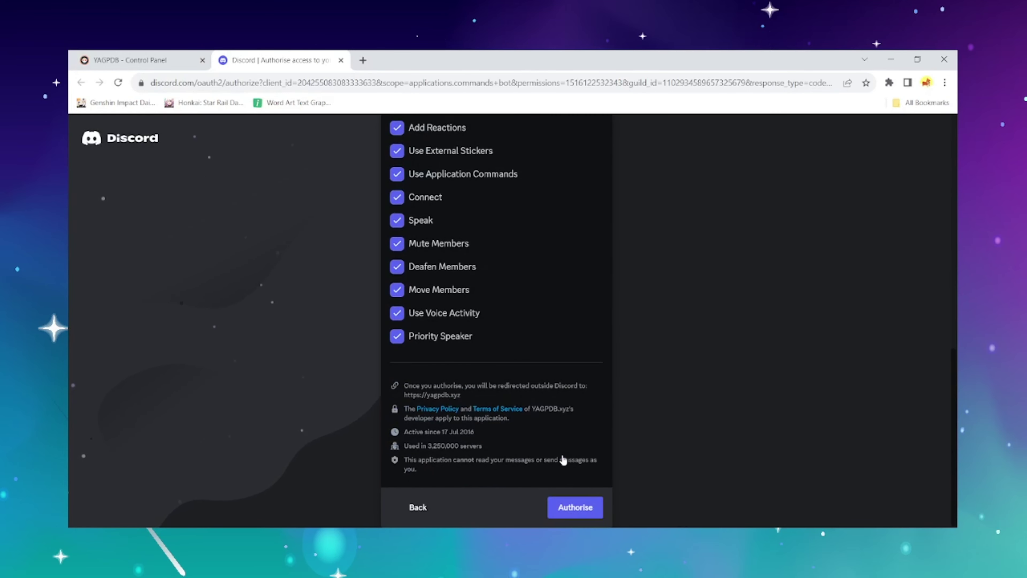
click(574, 509)
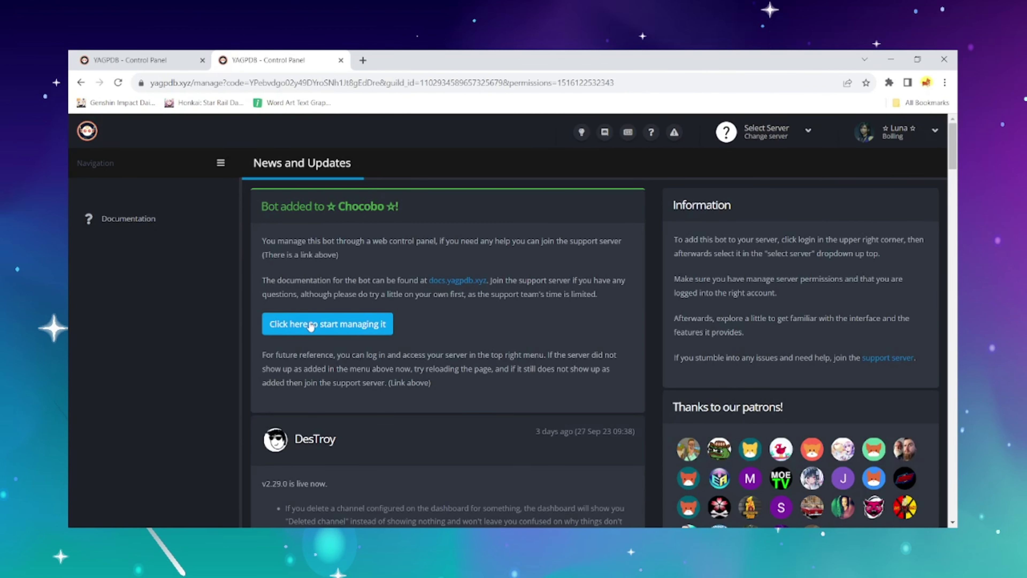
click(323, 322)
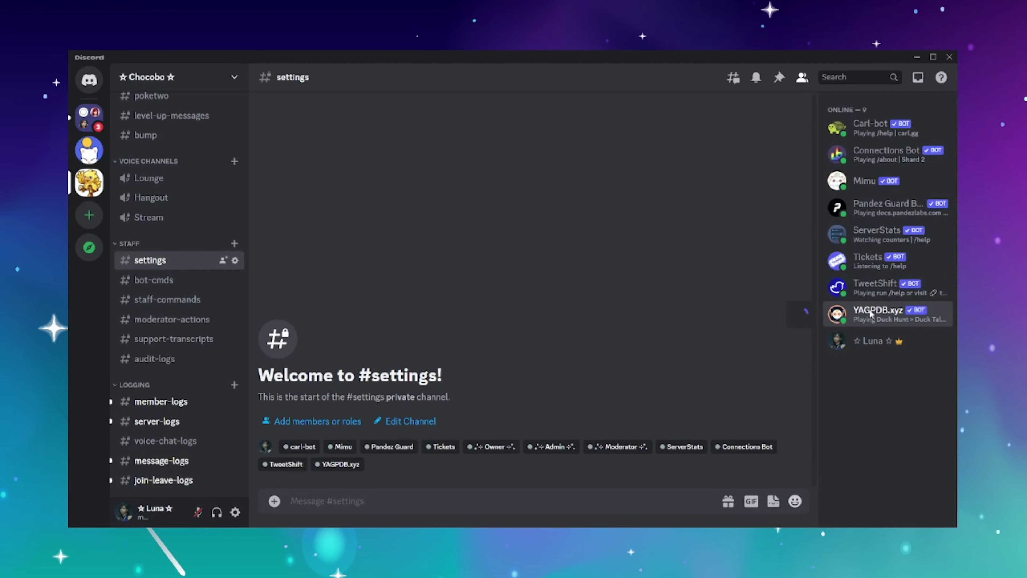
click(875, 313)
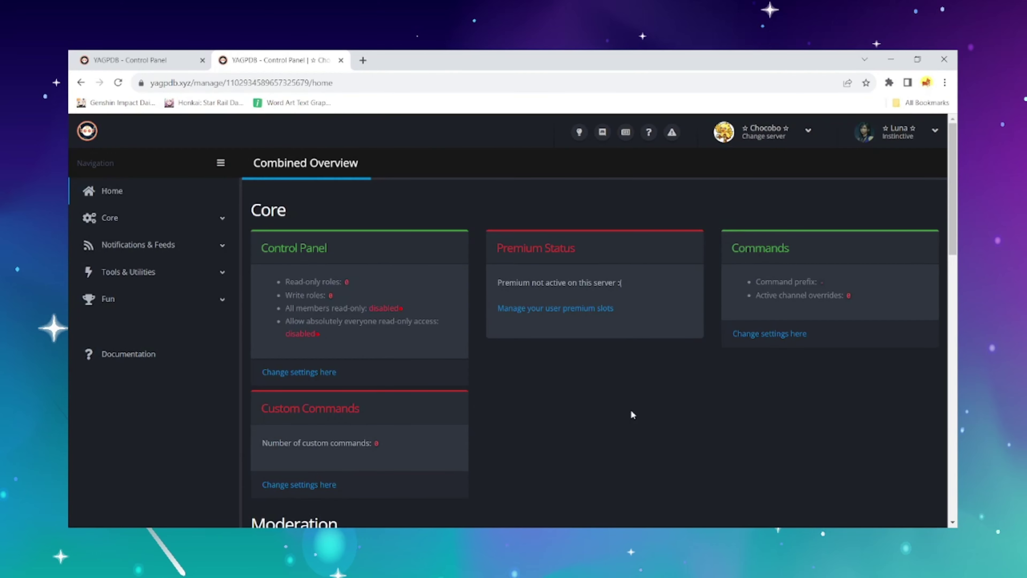
- Enable the basic automoderator for the ☆ Chocobo ☆ server and save the change
scroll(619, 413, down, 5)
click(557, 350)
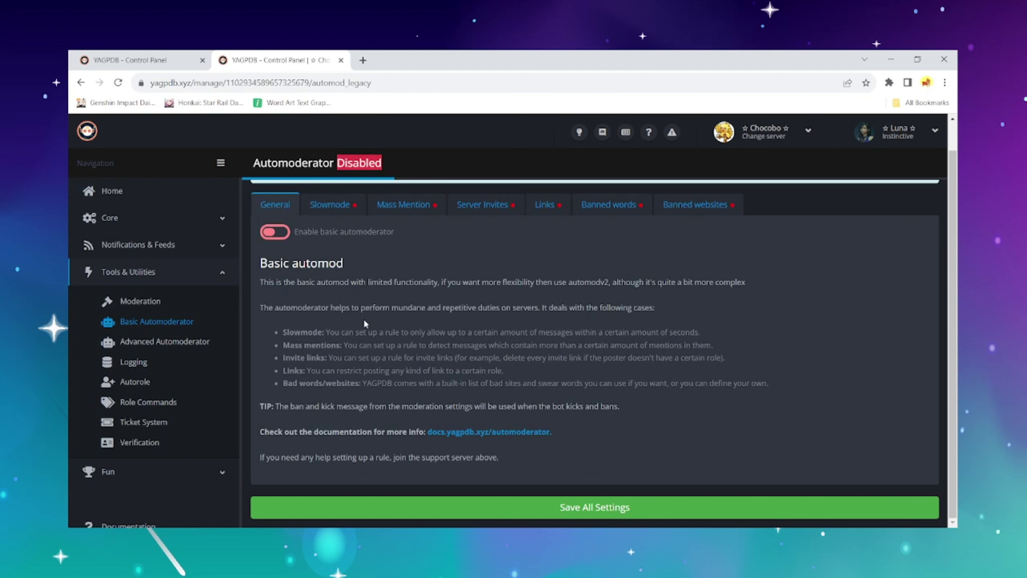
click(279, 232)
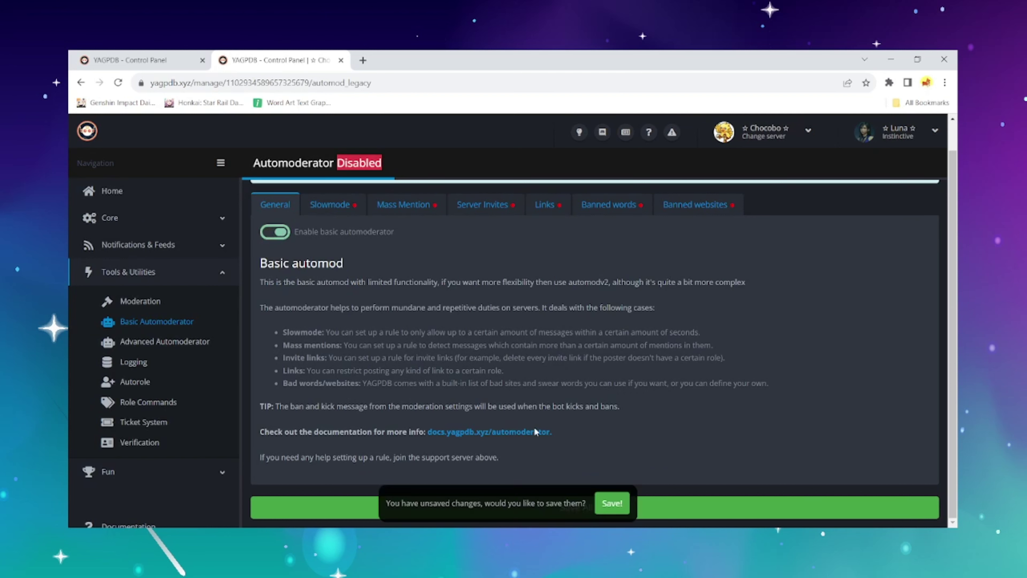
click(613, 502)
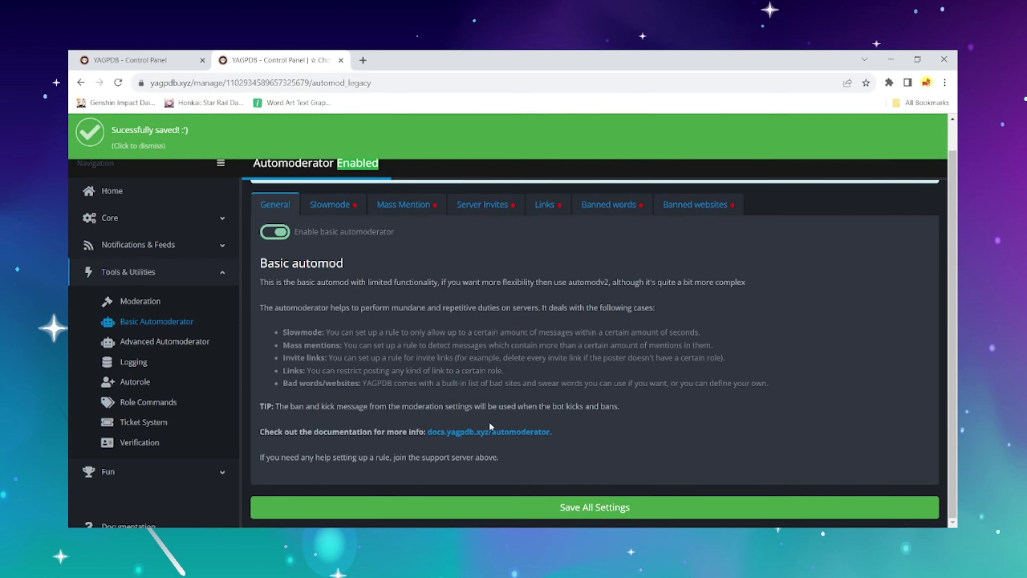
- Enable the basic automoderator's Slowmode rule and save the change
click(334, 206)
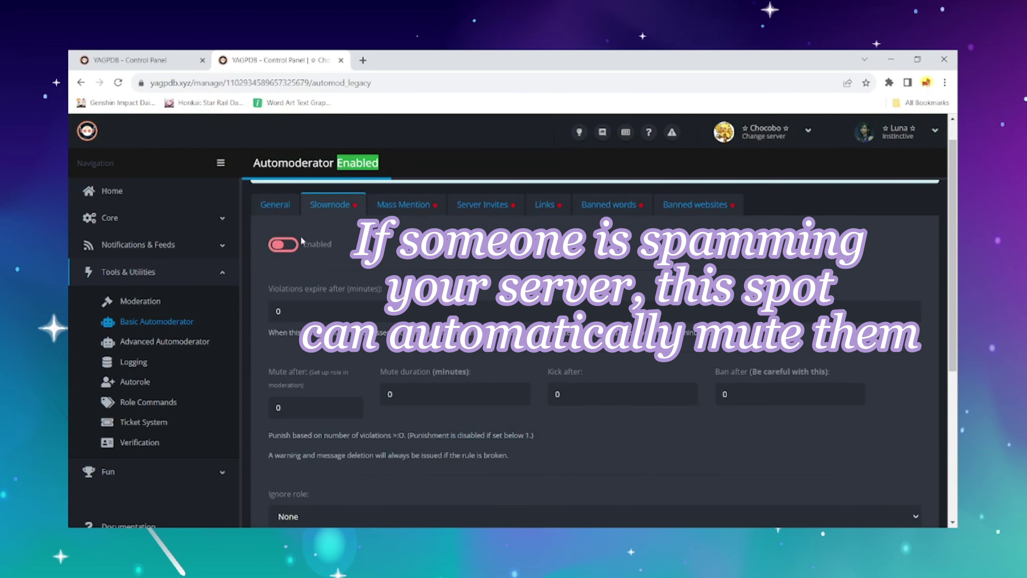
click(282, 247)
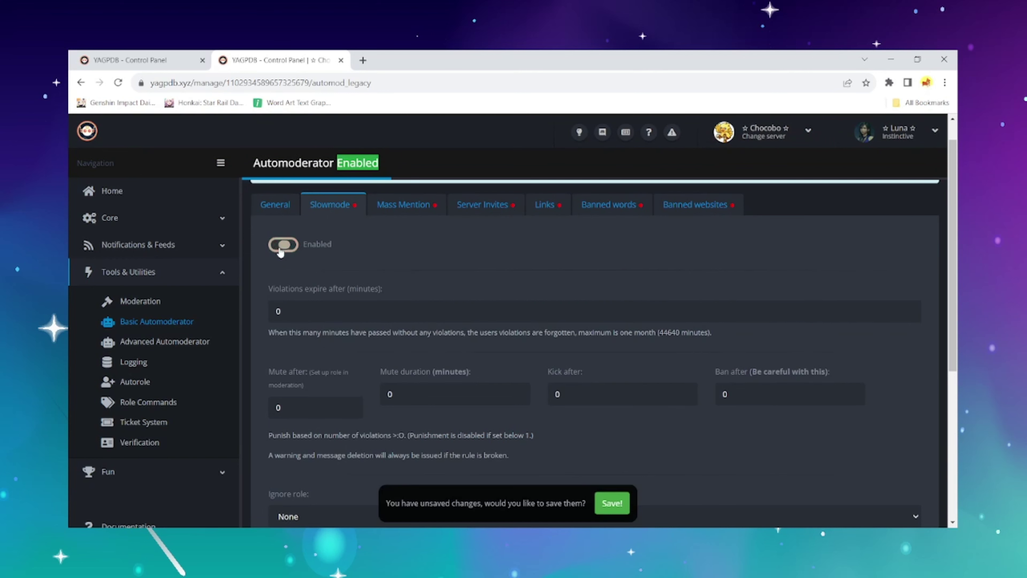
click(597, 502)
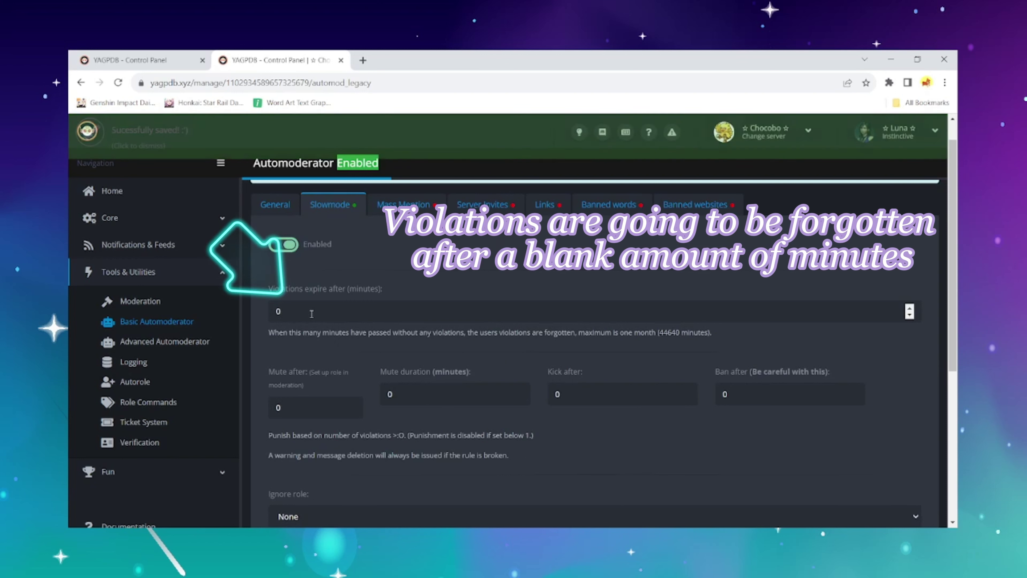
- Make Slowmode violations expire after 30 minutes, with a 50-minute mute after 1 violation and a kick after 2
click(275, 314)
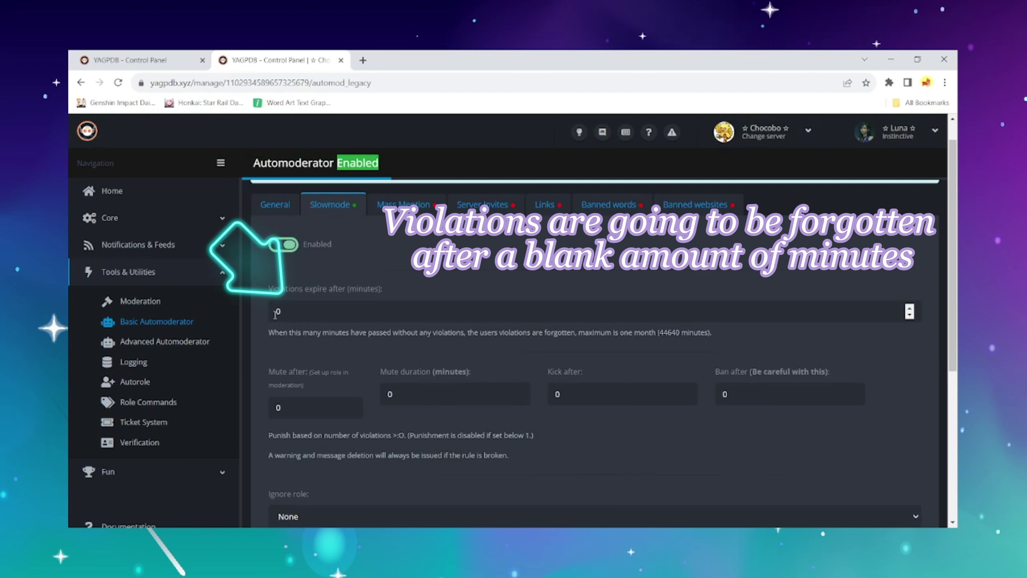
text(3)
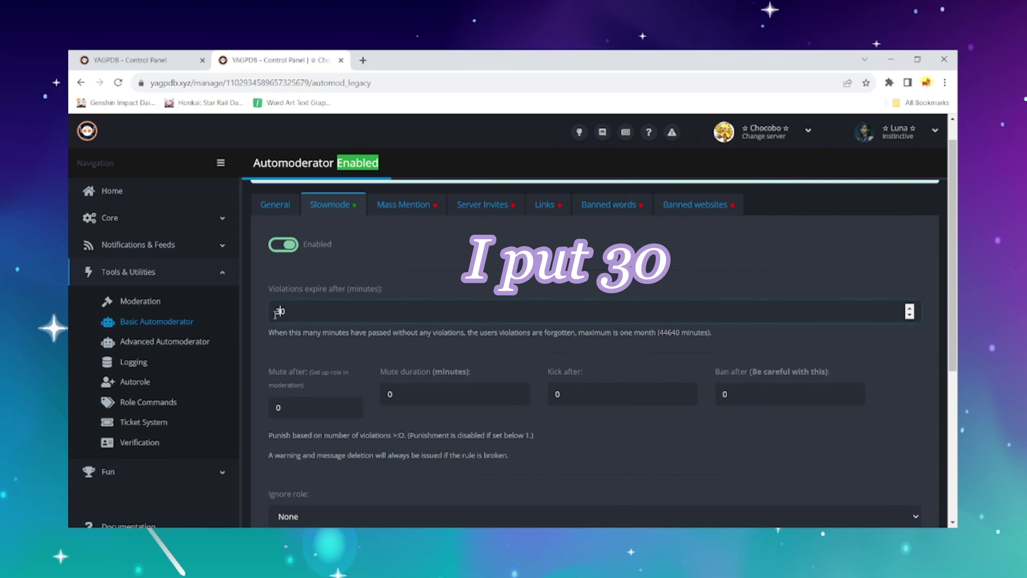
click(292, 404)
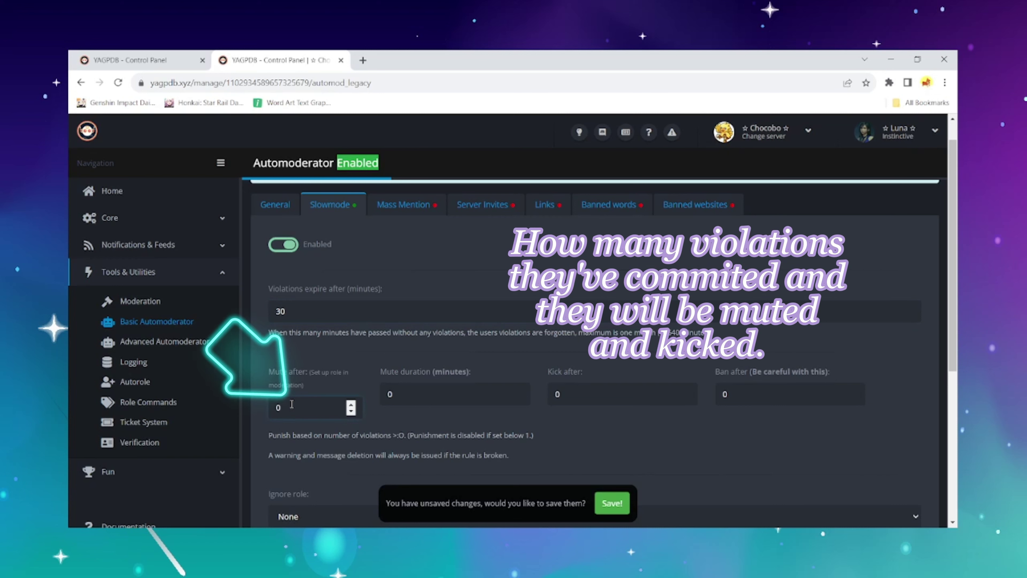
key(BackSpace)
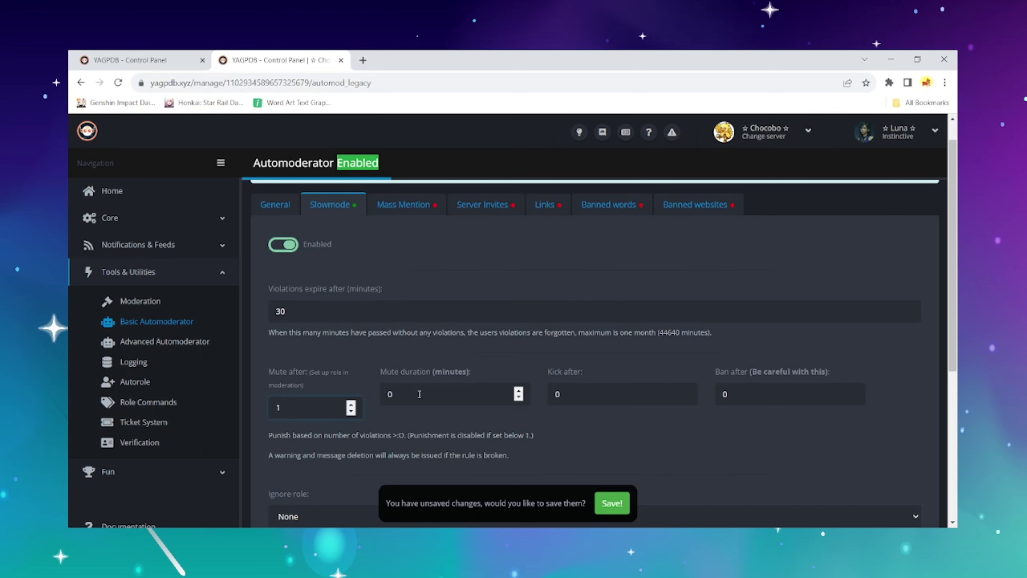
click(388, 393)
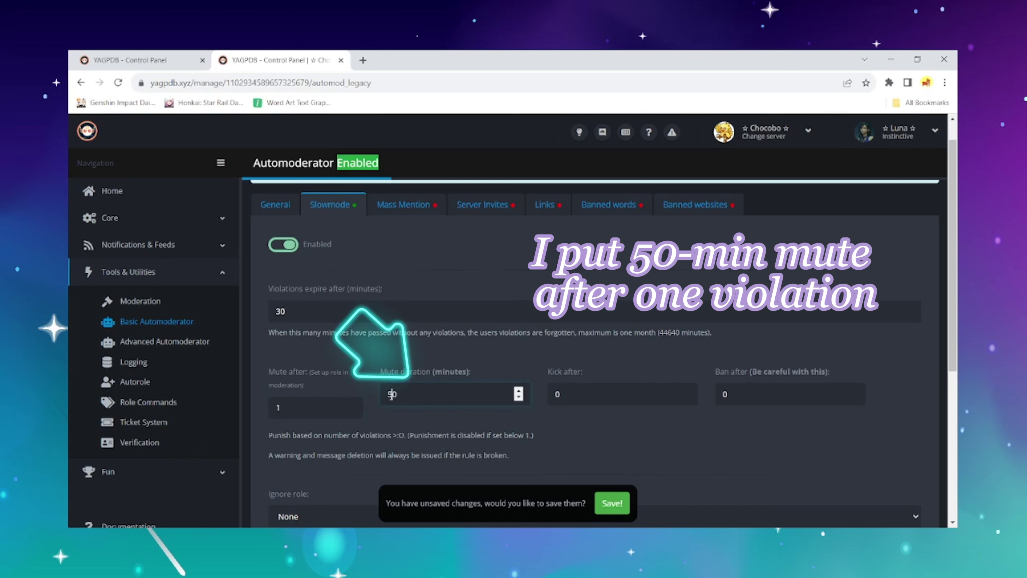
text(5)
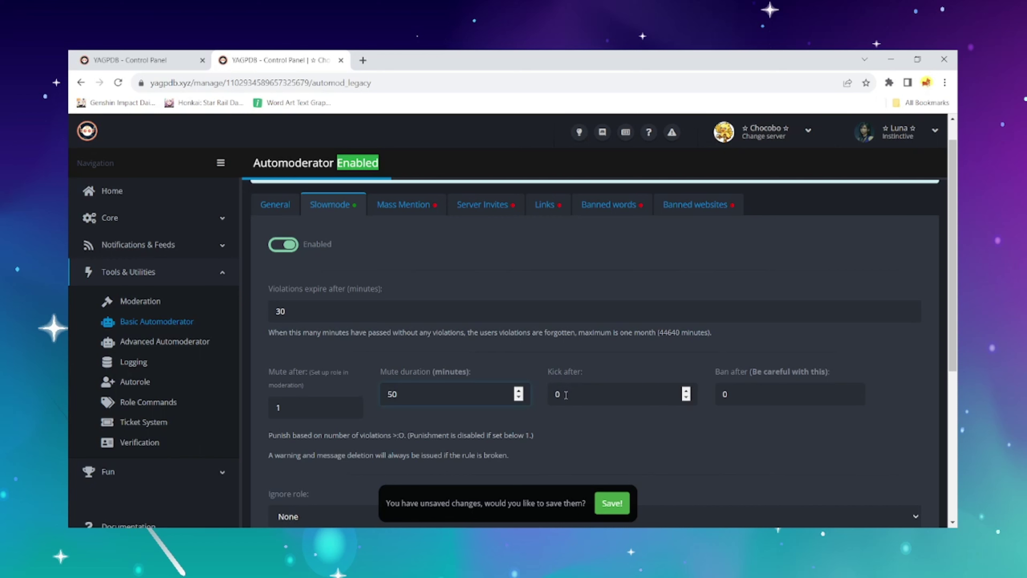
double_click(558, 394)
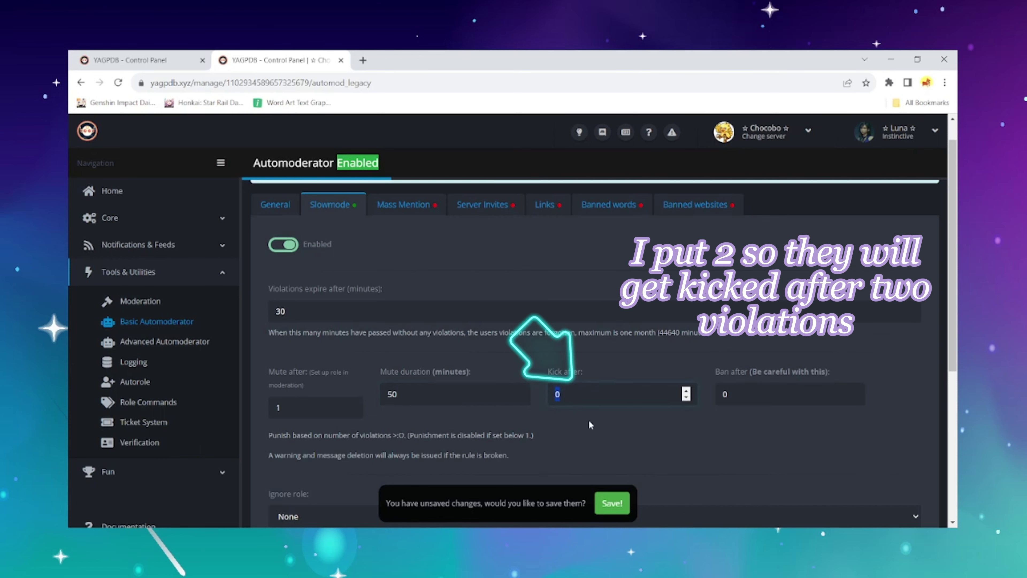
text(2)
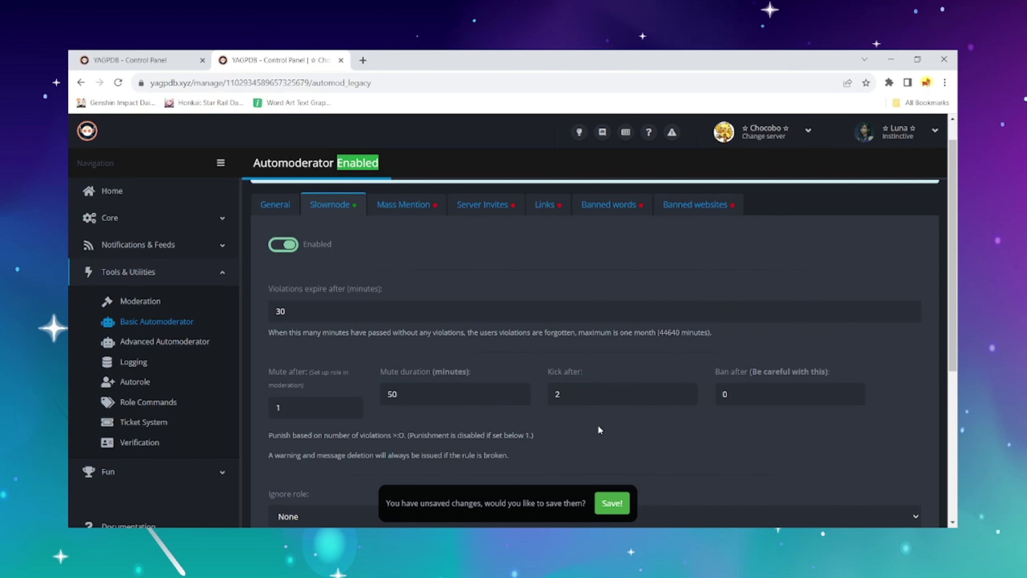
- Set the Slowmode rule to trigger at 6 messages within 2 seconds, with no ignored role or channels, and save the settings
scroll(598, 426, down, 5)
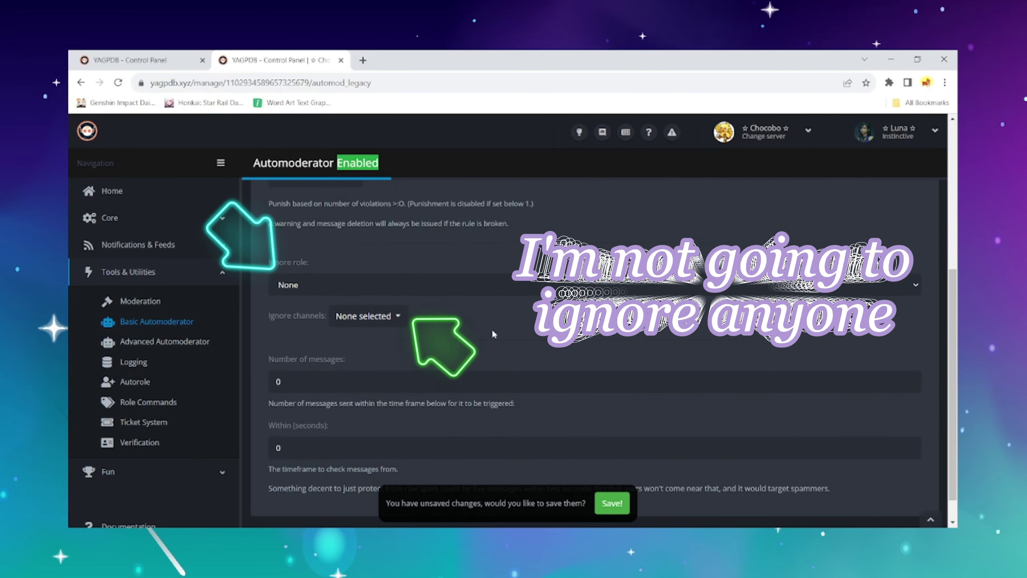
scroll(492, 329, down, 1)
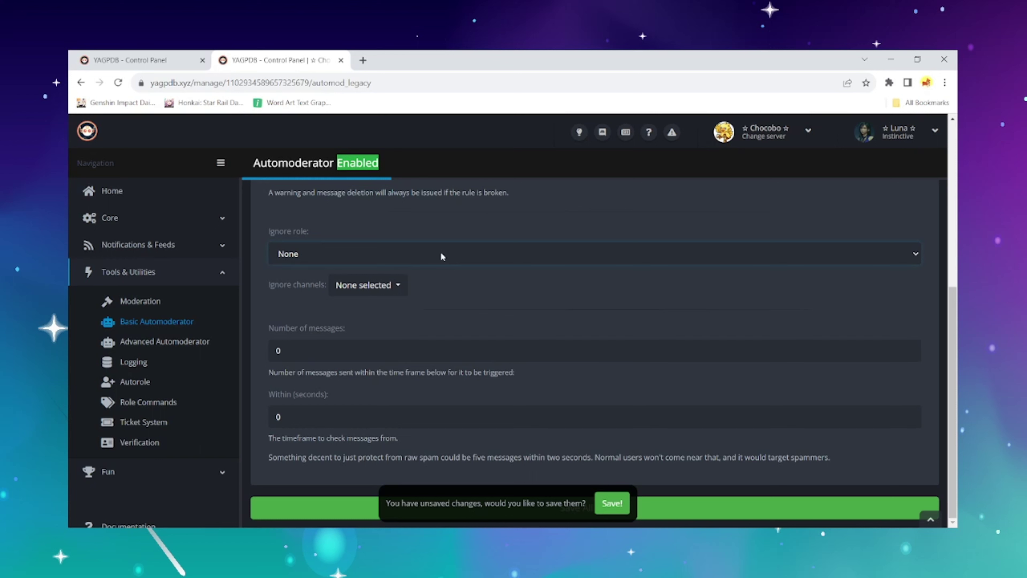
click(392, 285)
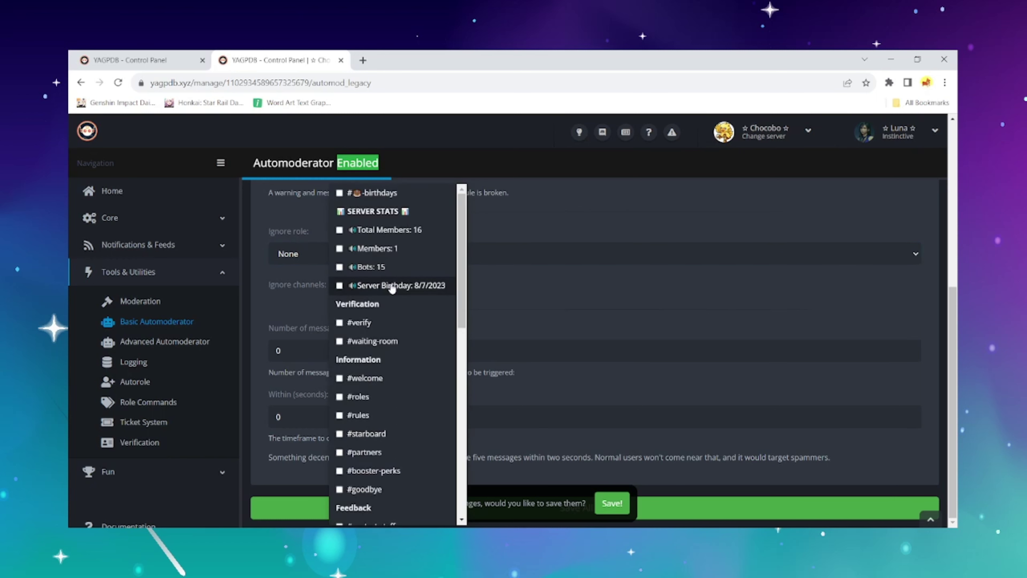
click(530, 291)
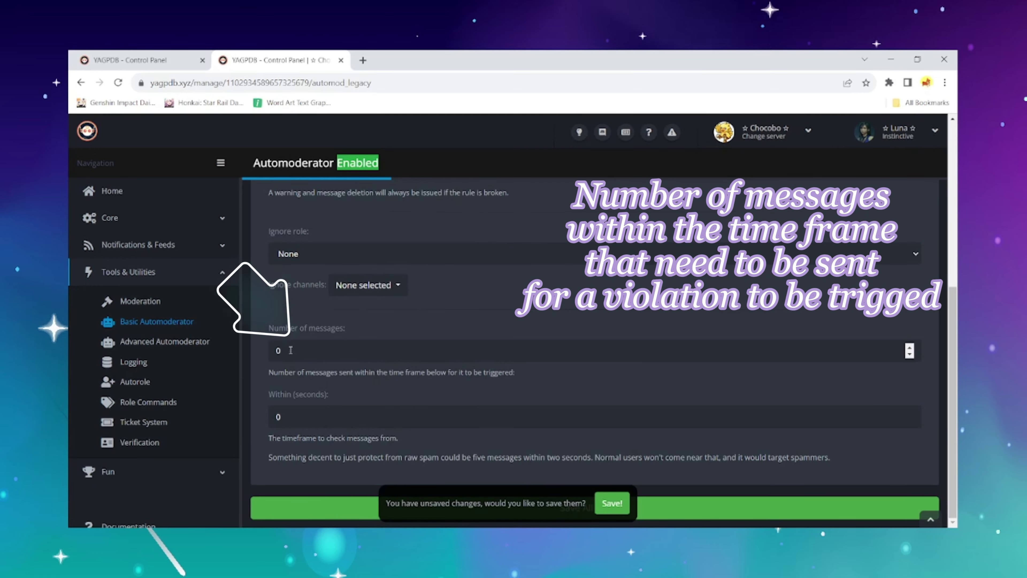
double_click(279, 350)
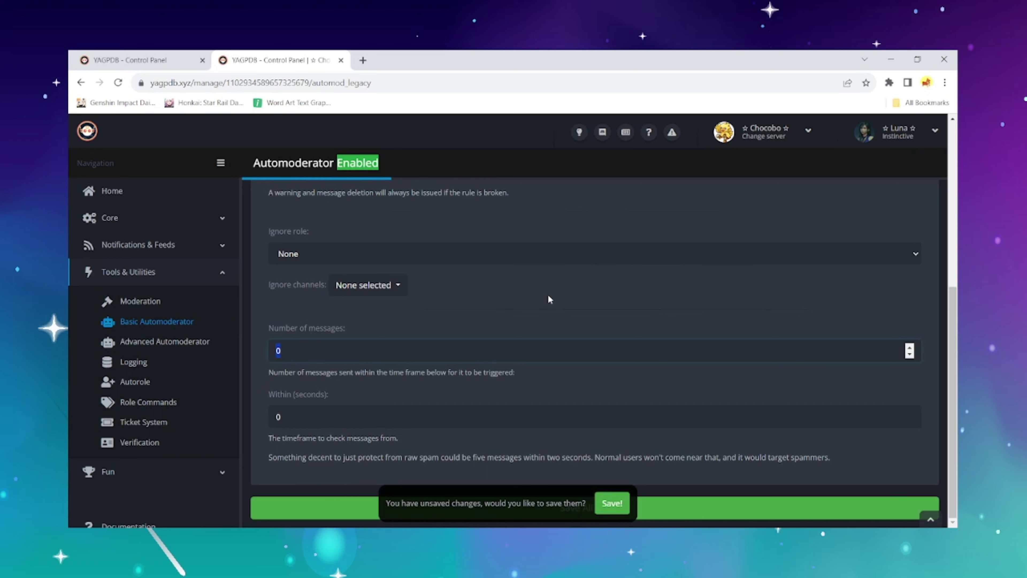
text(6)
drag(282, 419, 268, 424)
text(2)
click(669, 504)
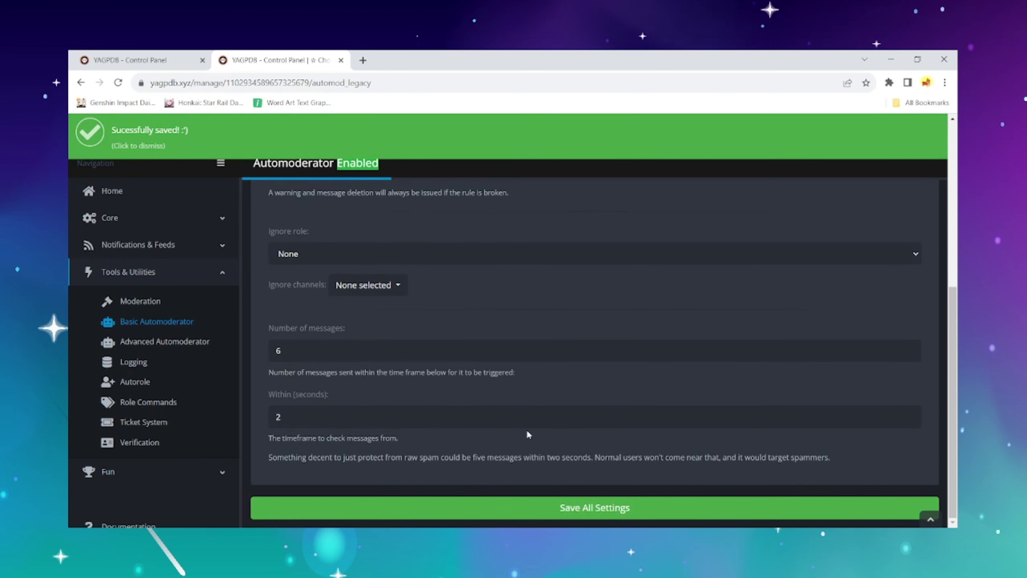
- Enable the Mass Mention rule and set its violations to expire after 30 minutes
scroll(456, 392, up, 7)
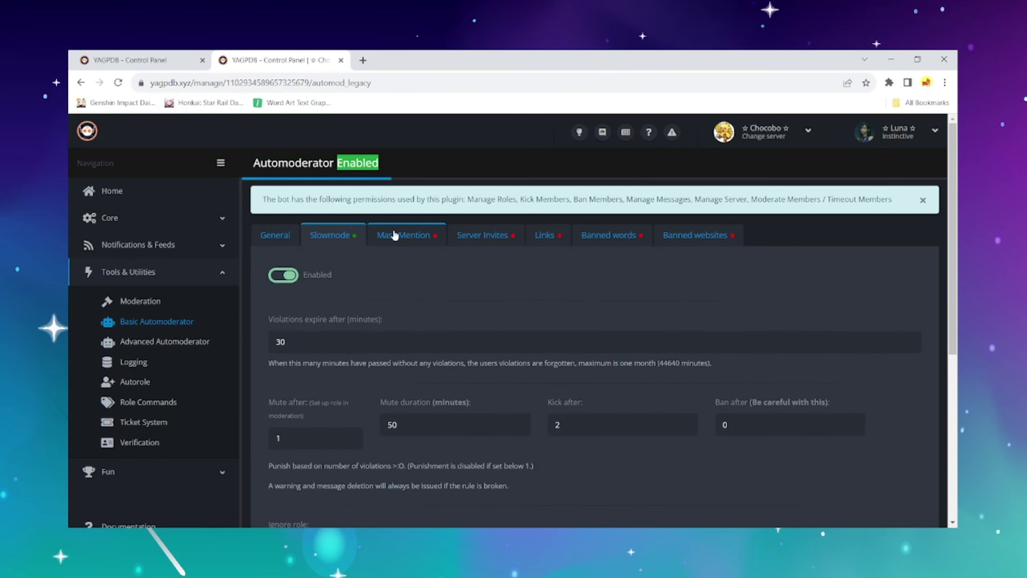
click(401, 242)
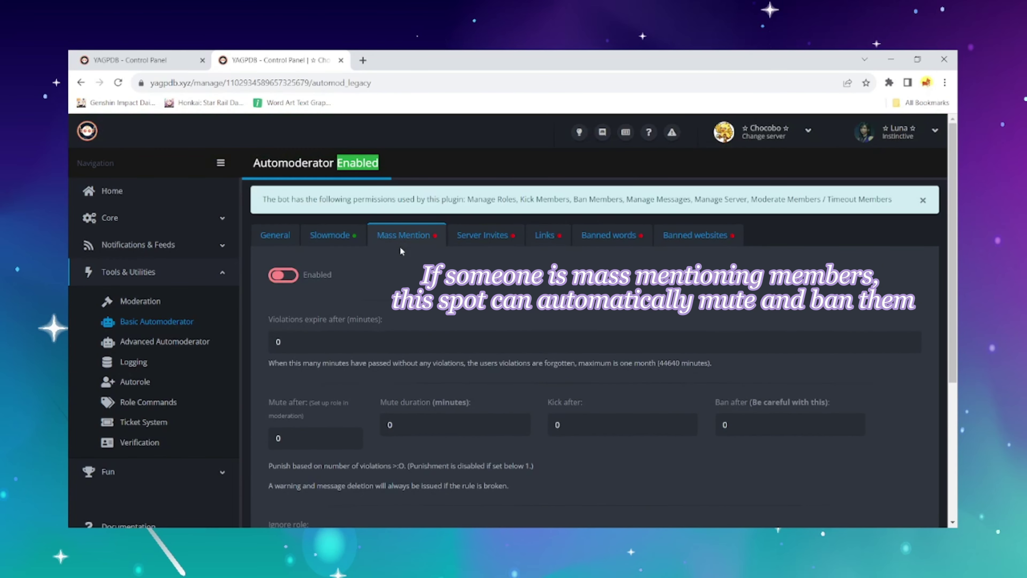
click(283, 280)
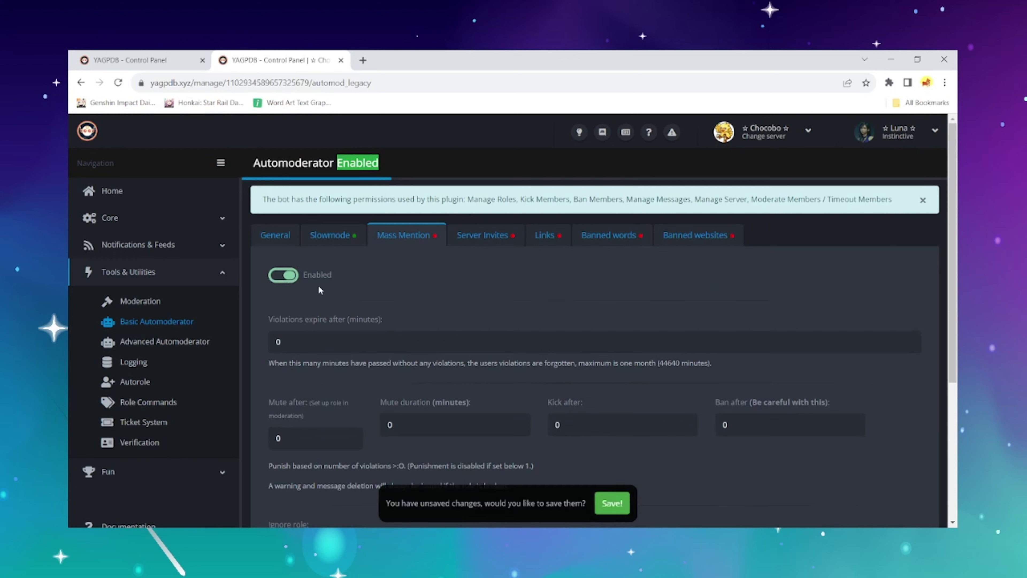
double_click(298, 342)
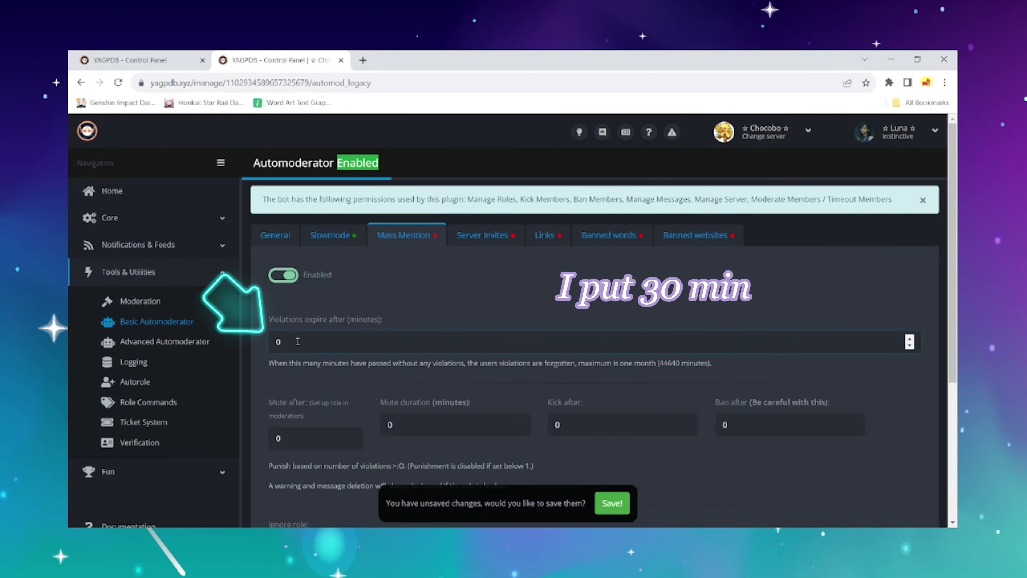
text(30)
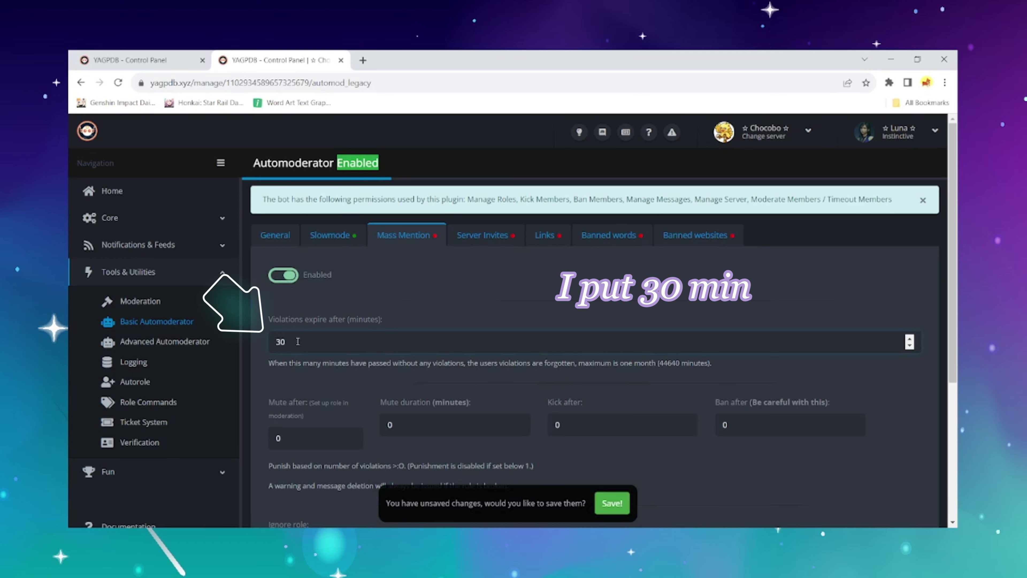
- Set the Mass Mention rule to mute for 50 minutes after 1 violation and ban after 2 violations
scroll(298, 342, down, 3)
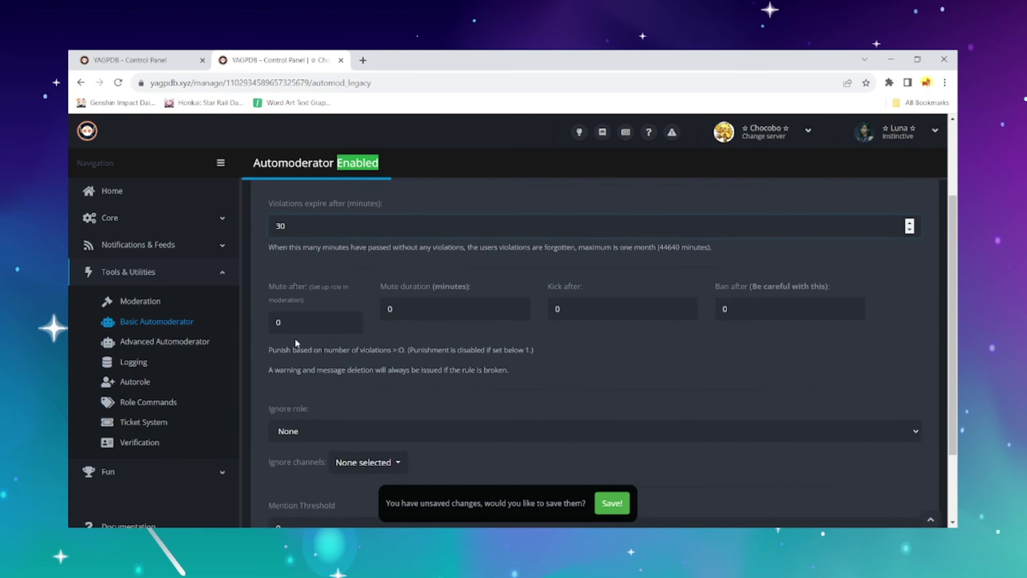
double_click(284, 322)
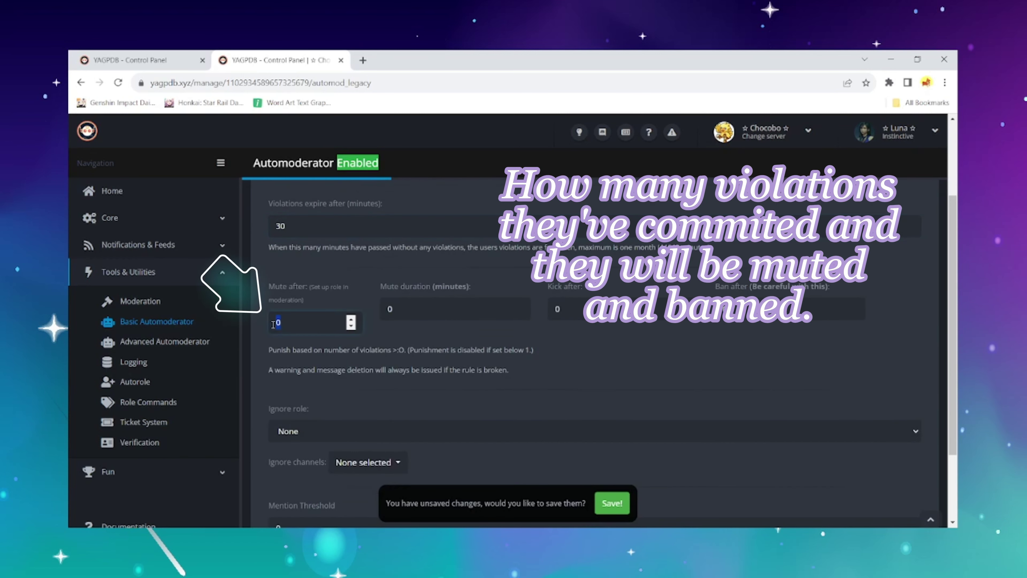
scroll(299, 328, up, 3)
scroll(310, 329, down, 4)
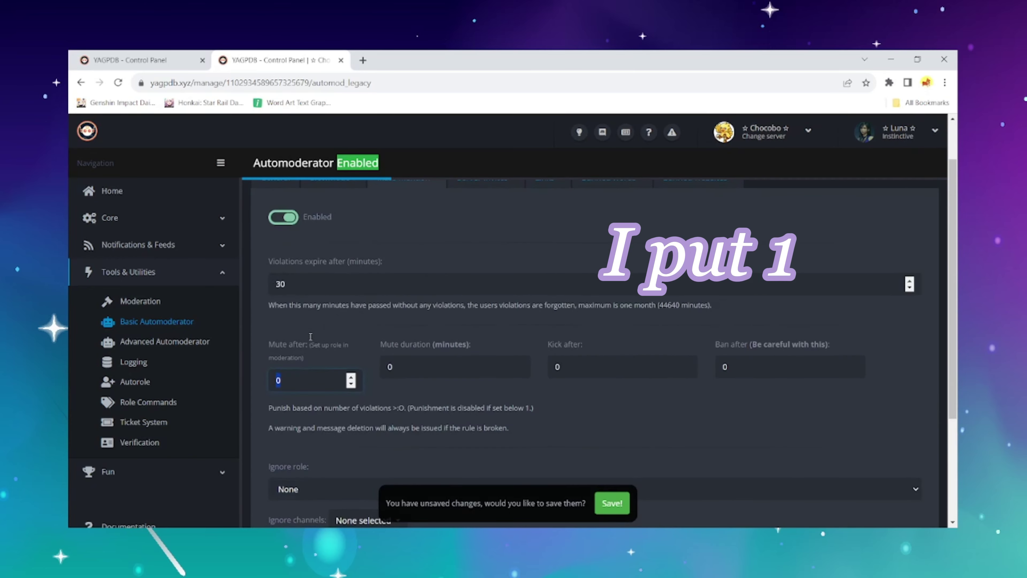
scroll(309, 327, up, 2)
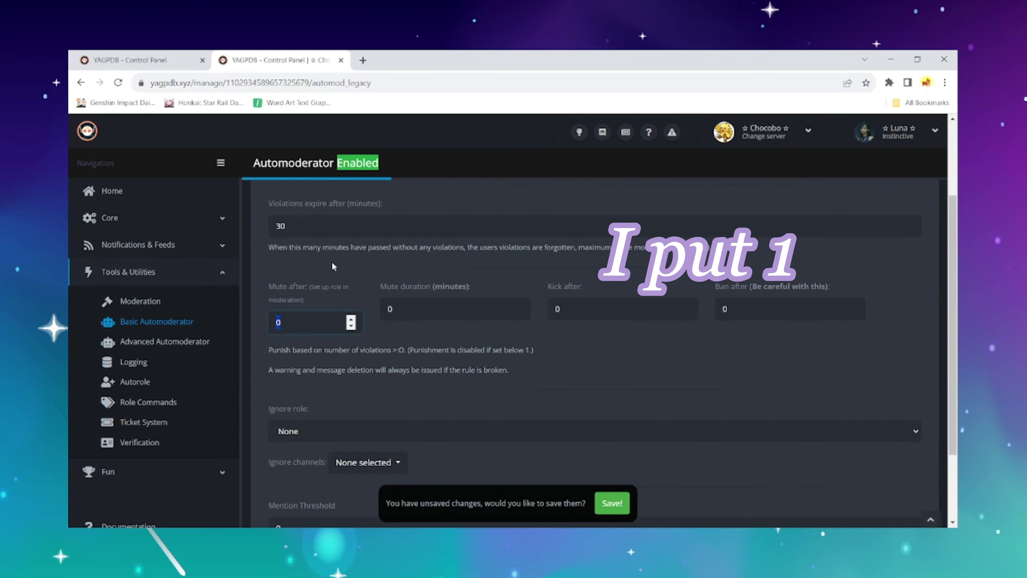
text(1)
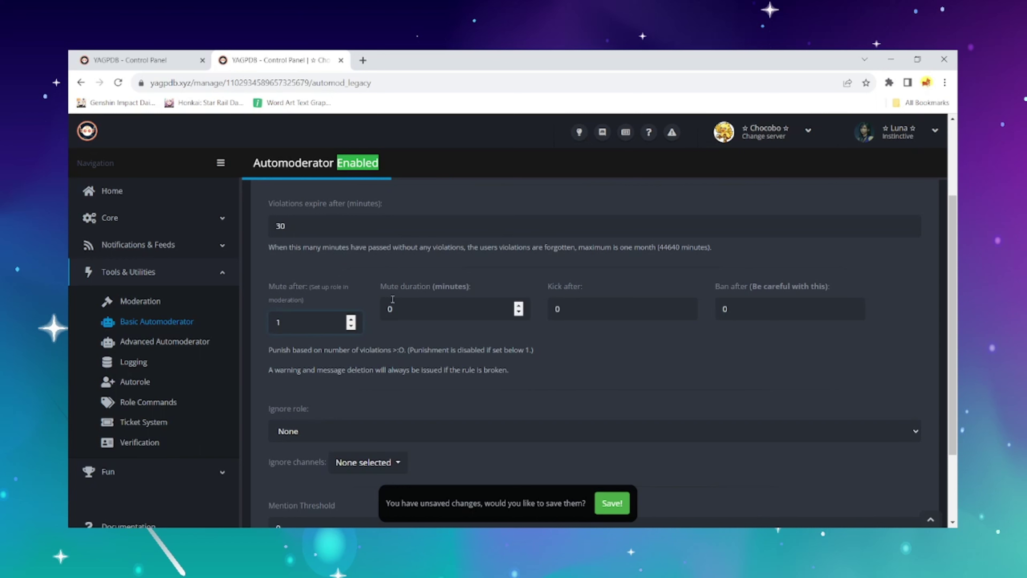
click(389, 308)
text(5)
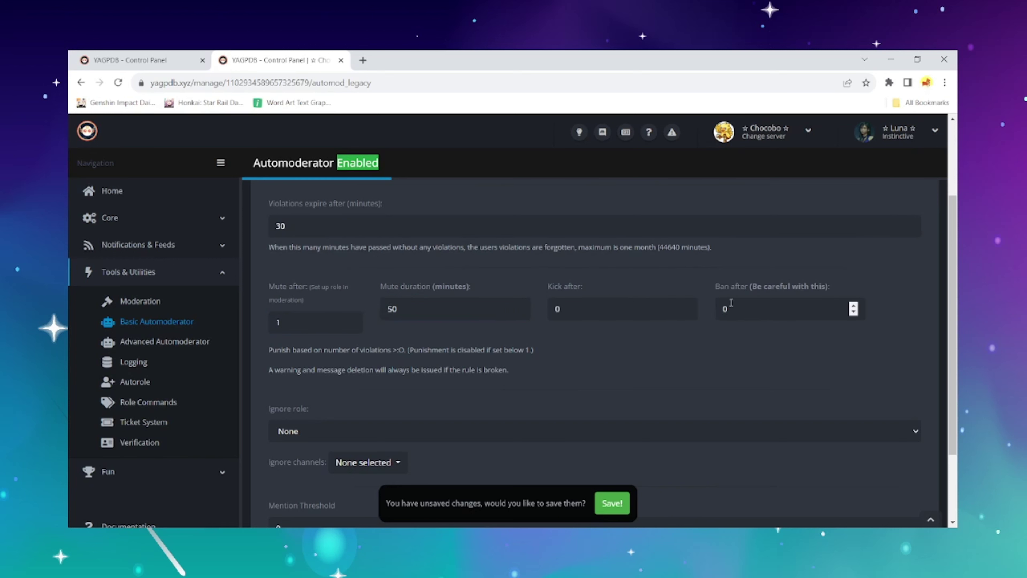
drag(732, 309, 720, 310)
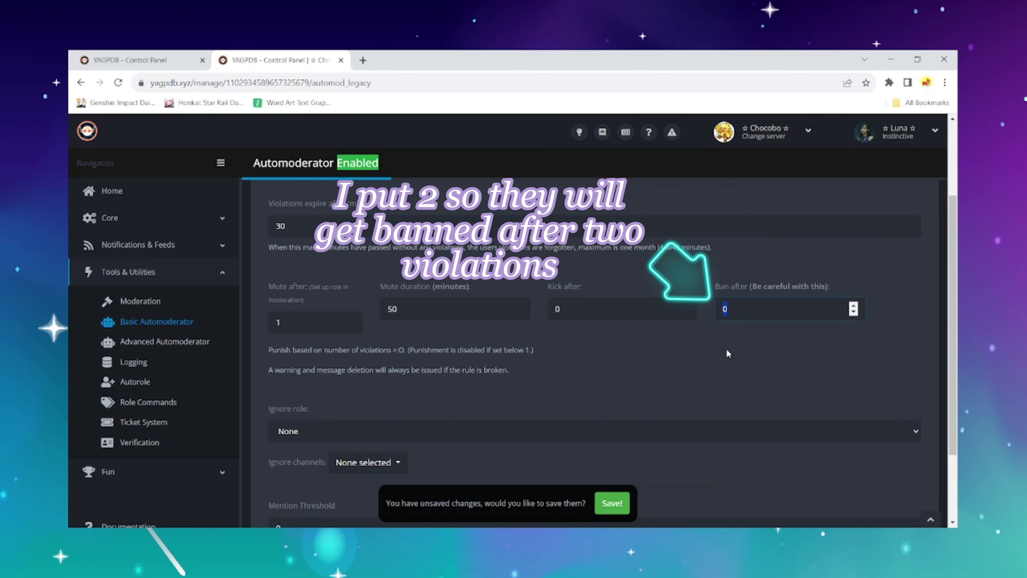
text(2)
click(688, 336)
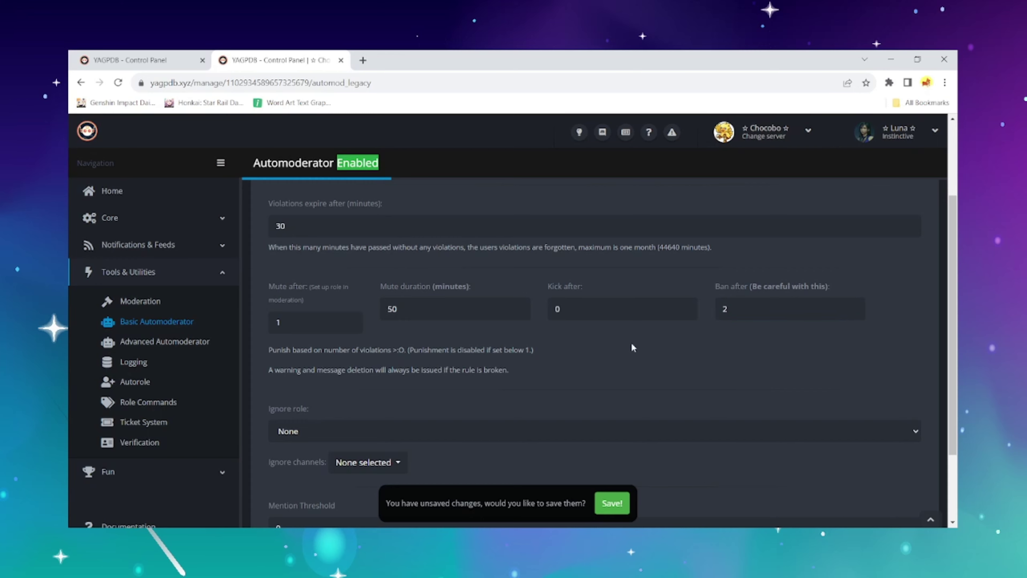
- Set the Mass Mention threshold to 4 mentions, with no ignored role or channels, and save the settings
scroll(631, 344, down, 2)
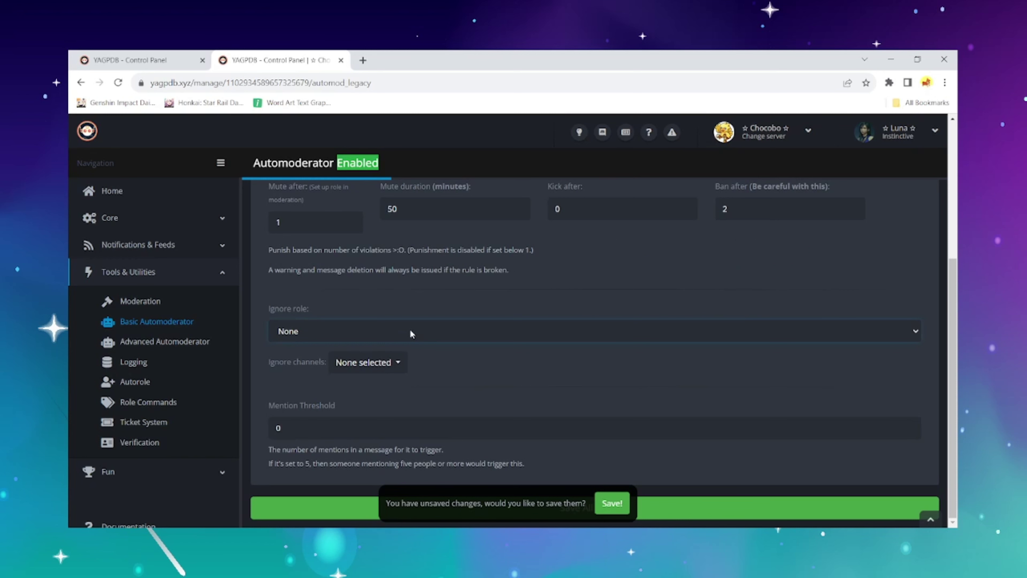
click(396, 361)
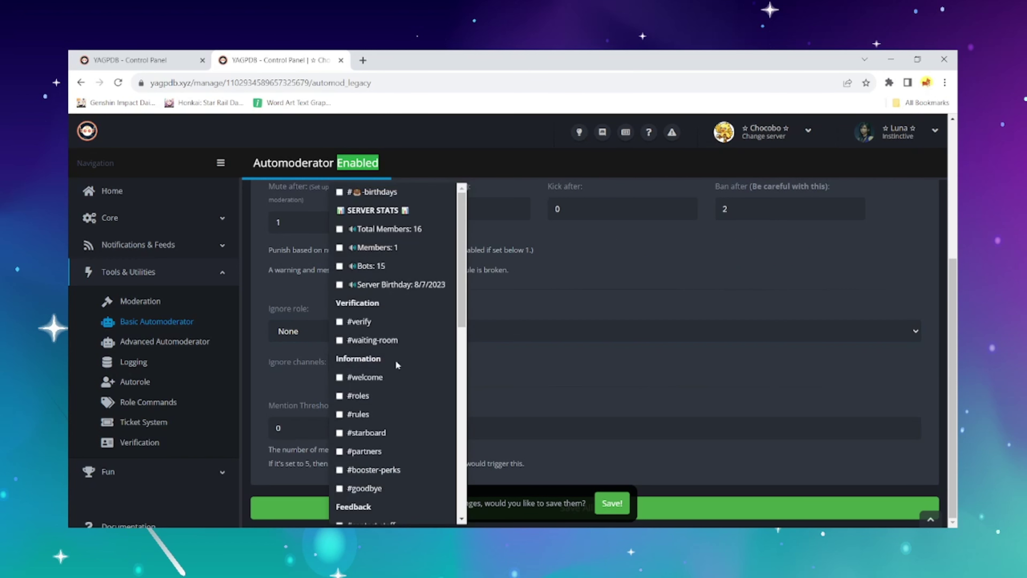
click(508, 363)
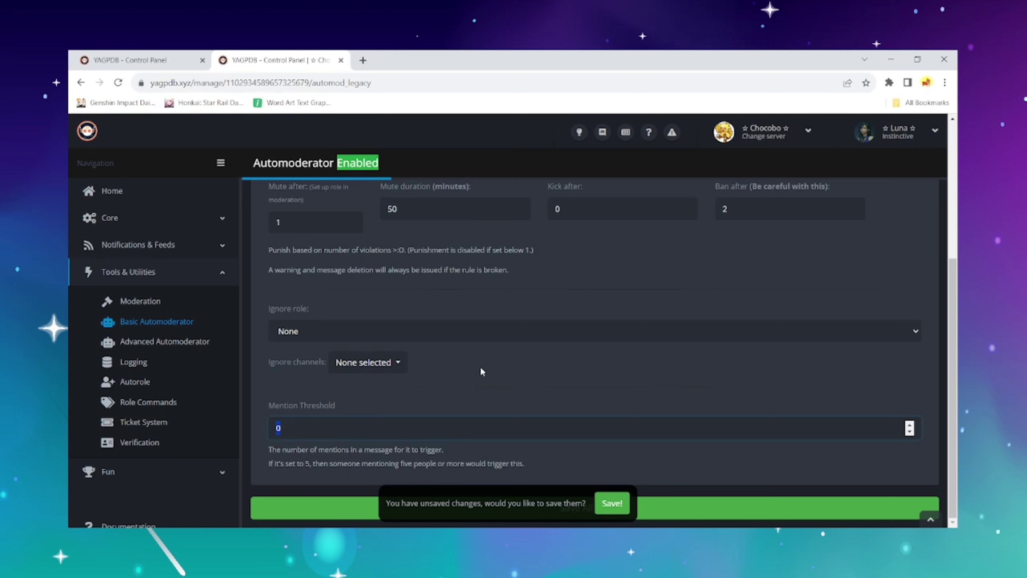
text(4)
click(481, 368)
click(658, 509)
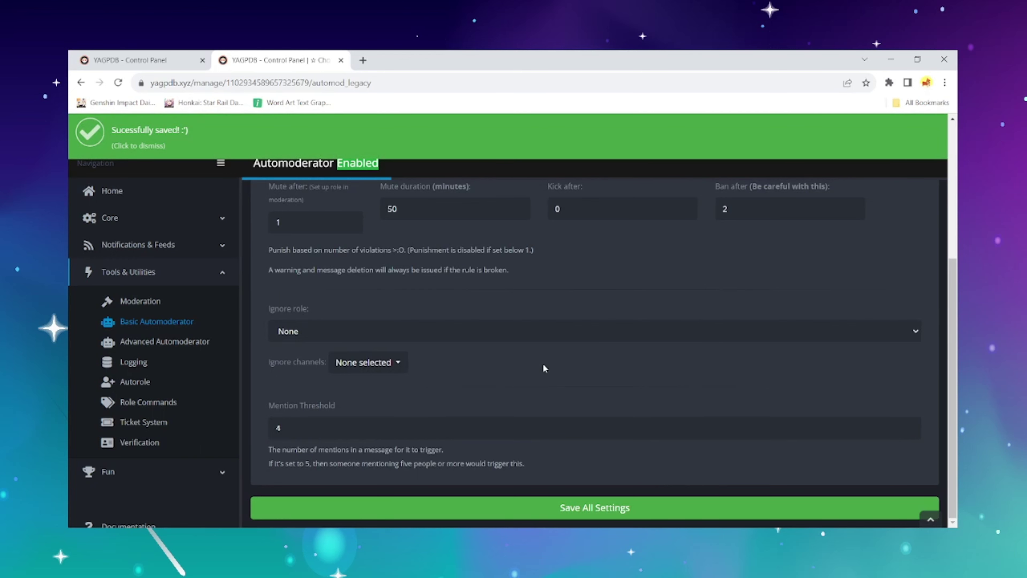
- Enable the basic automoderator's Server Invites rule and save the change
scroll(542, 363, up, 5)
click(482, 236)
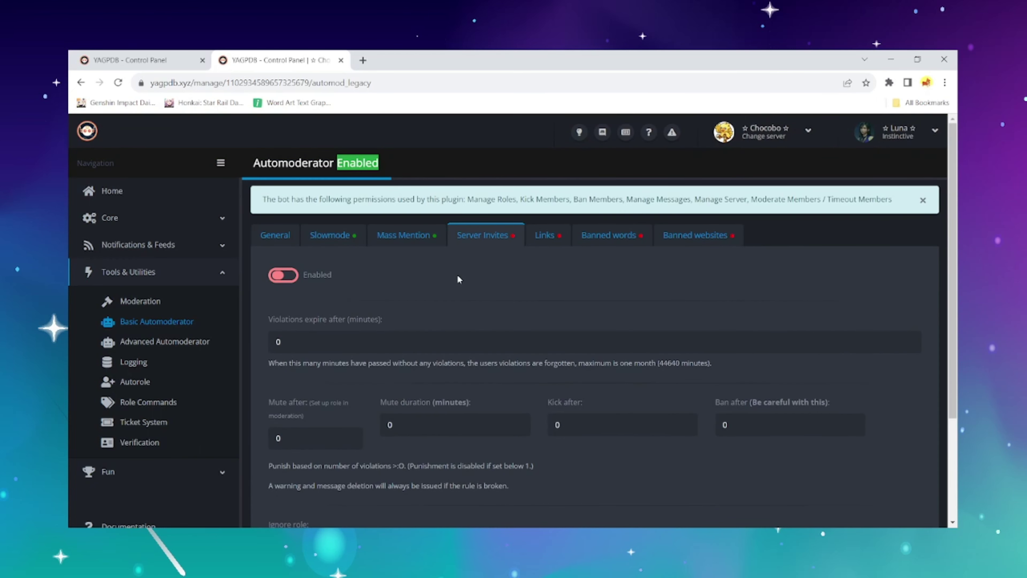
click(291, 281)
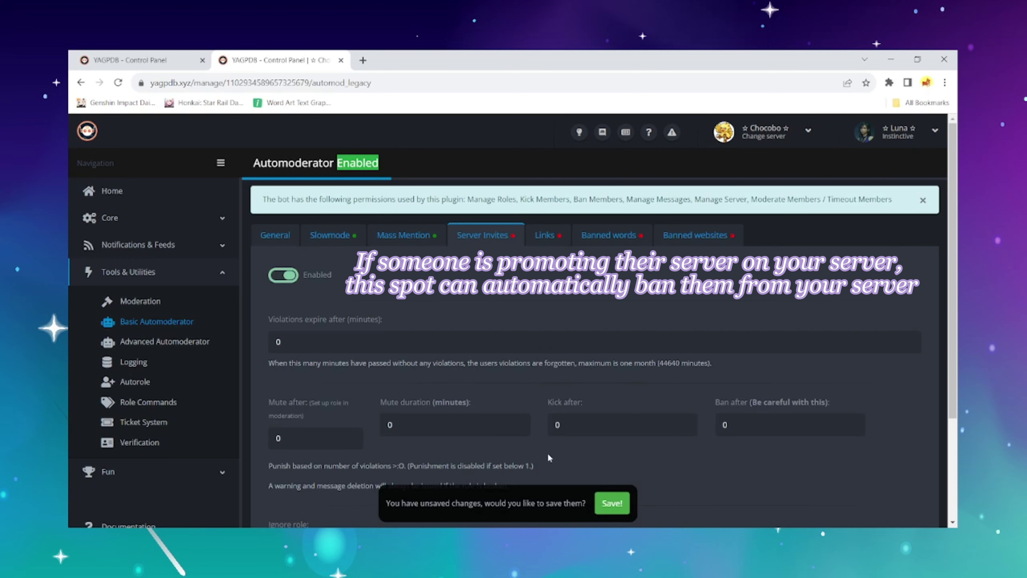
click(611, 503)
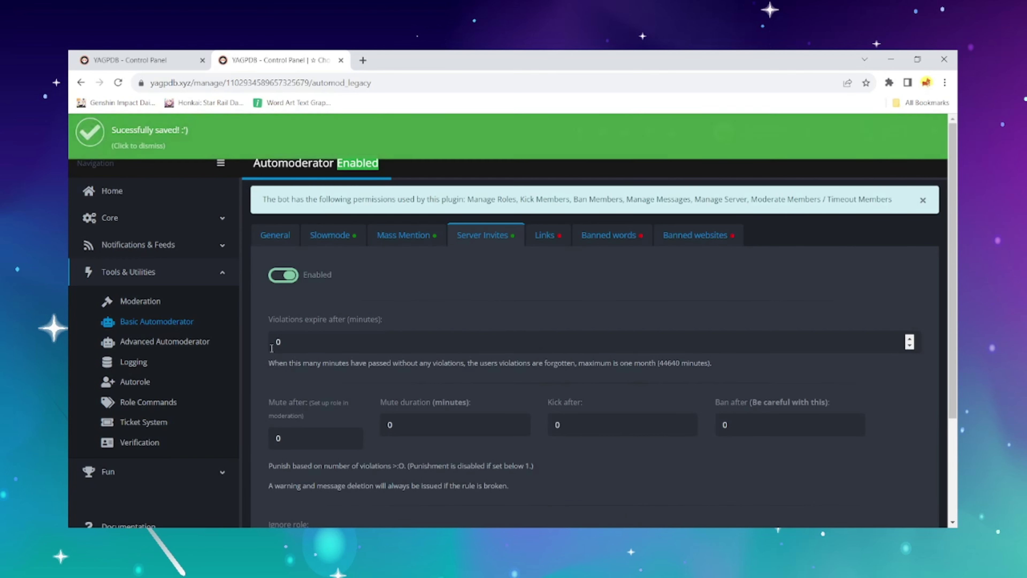
- Make Server Invites violations expire after 30 minutes, with a ban after 1 violation and no mute or kick
click(276, 343)
text(3)
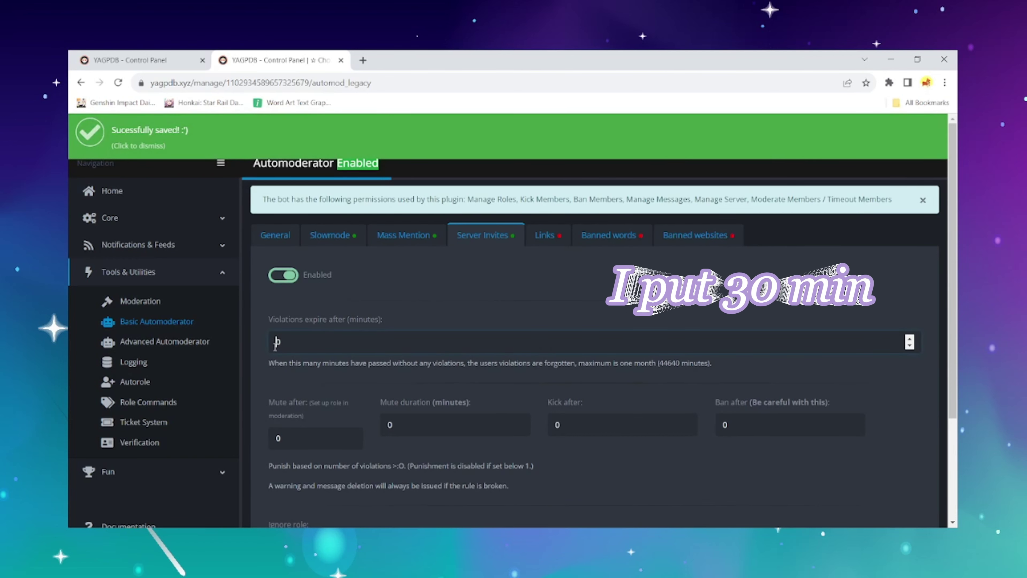
click(442, 295)
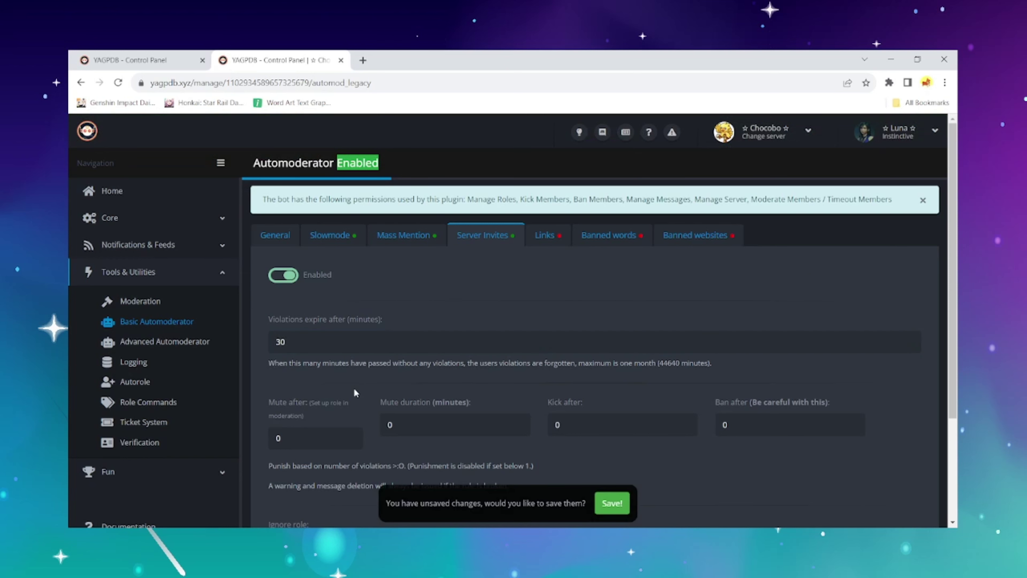
scroll(355, 388, down, 1)
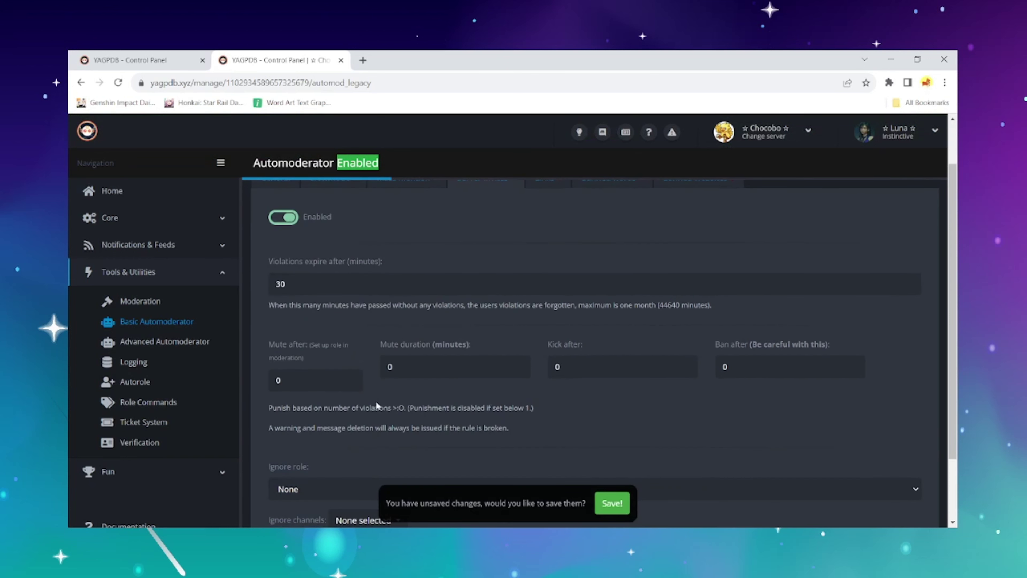
double_click(295, 381)
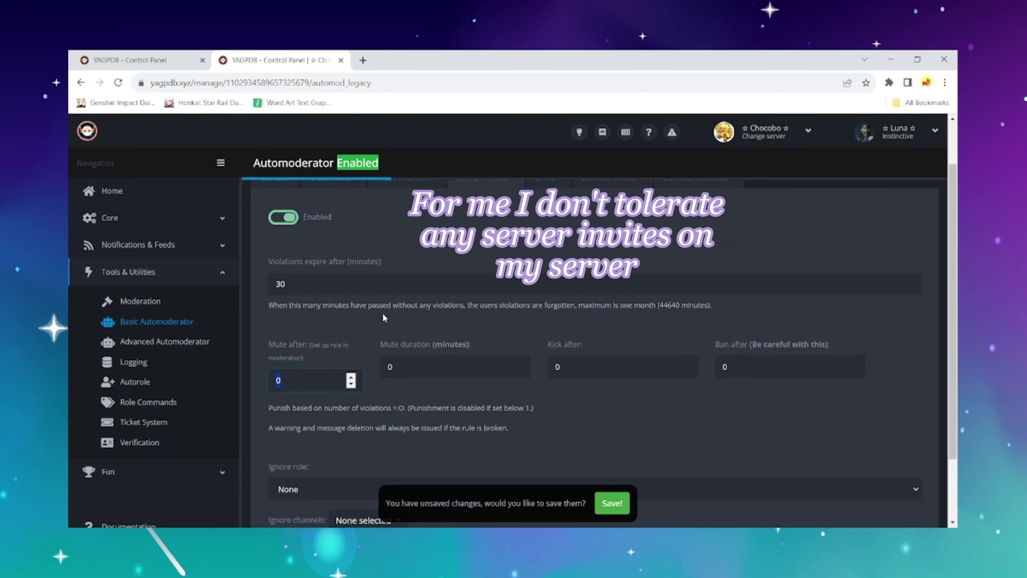
click(408, 324)
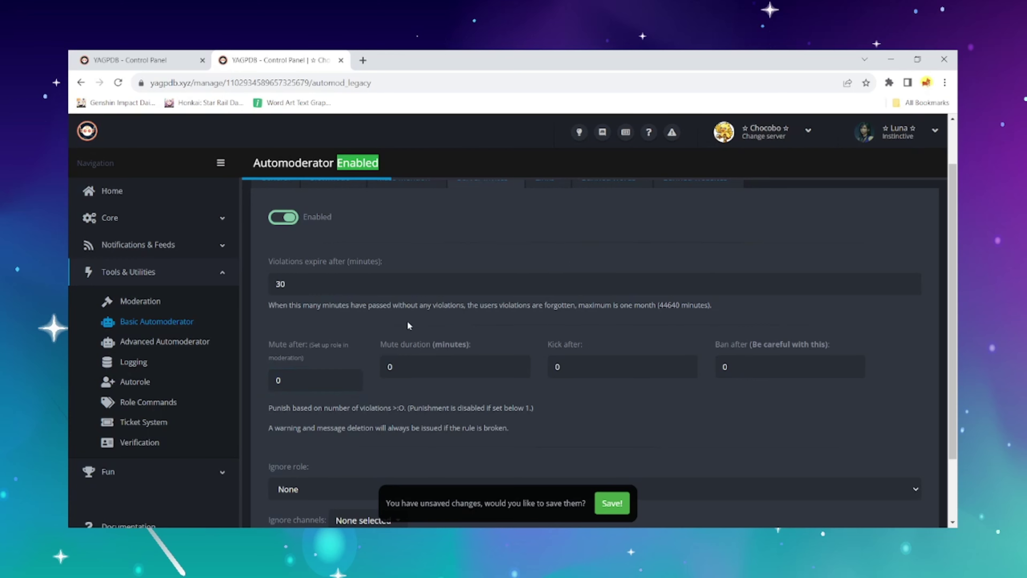
scroll(529, 419, up, 1)
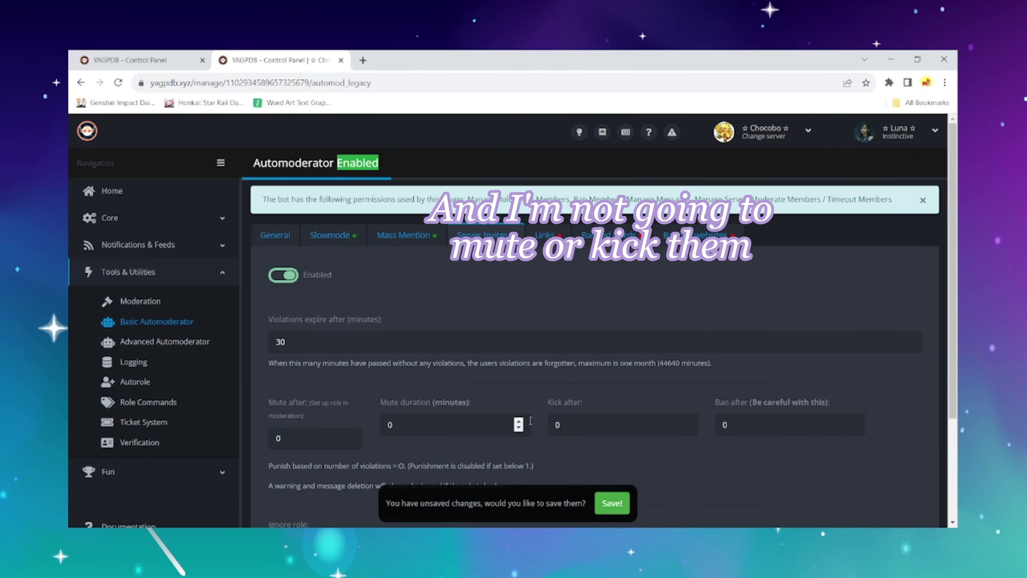
scroll(528, 417, down, 3)
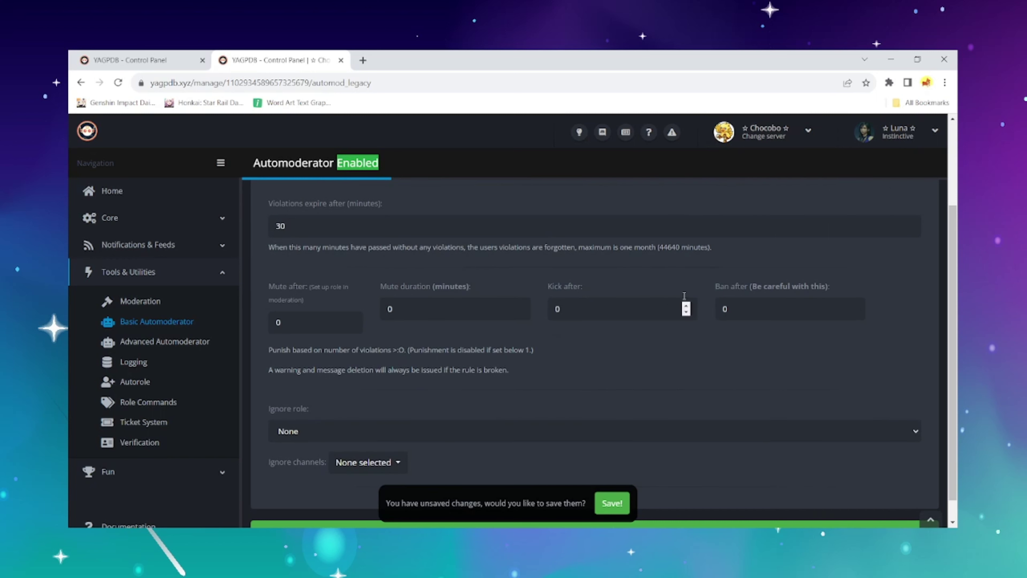
drag(741, 308, 712, 318)
text(1)
- Keep the Server Invites rule without any ignored role or channels and save the settings
scroll(695, 348, down, 1)
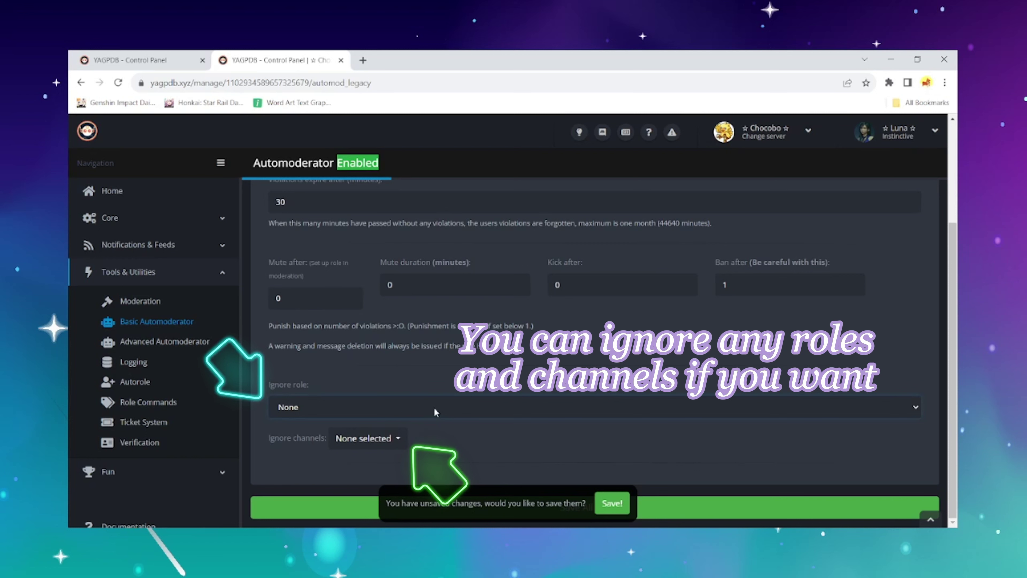
click(373, 438)
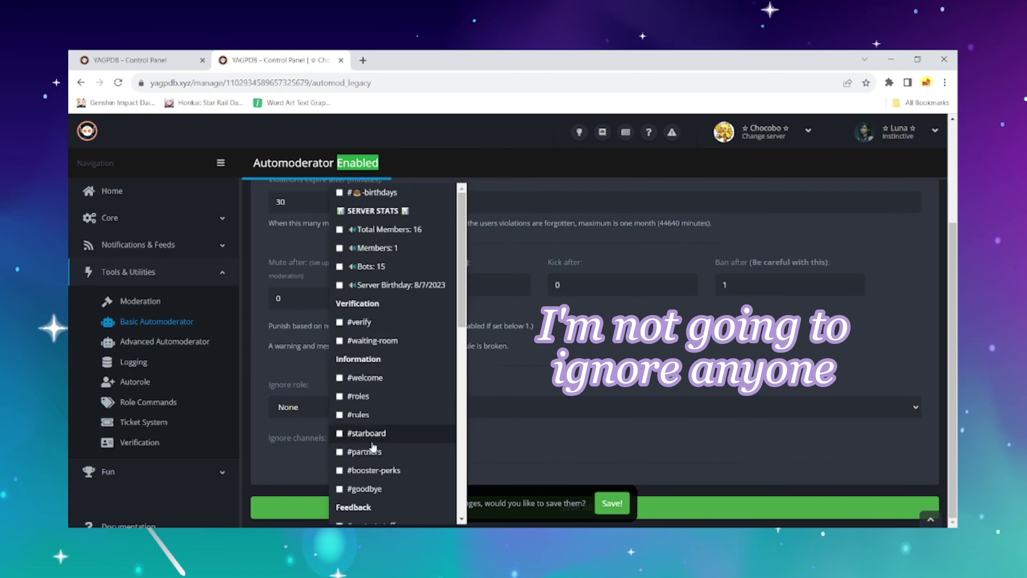
click(270, 448)
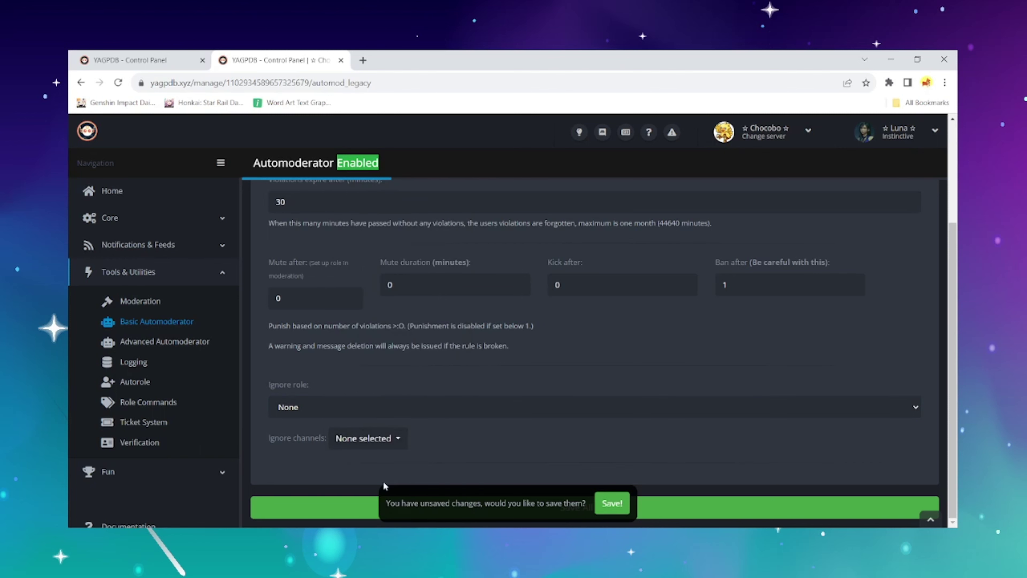
click(617, 504)
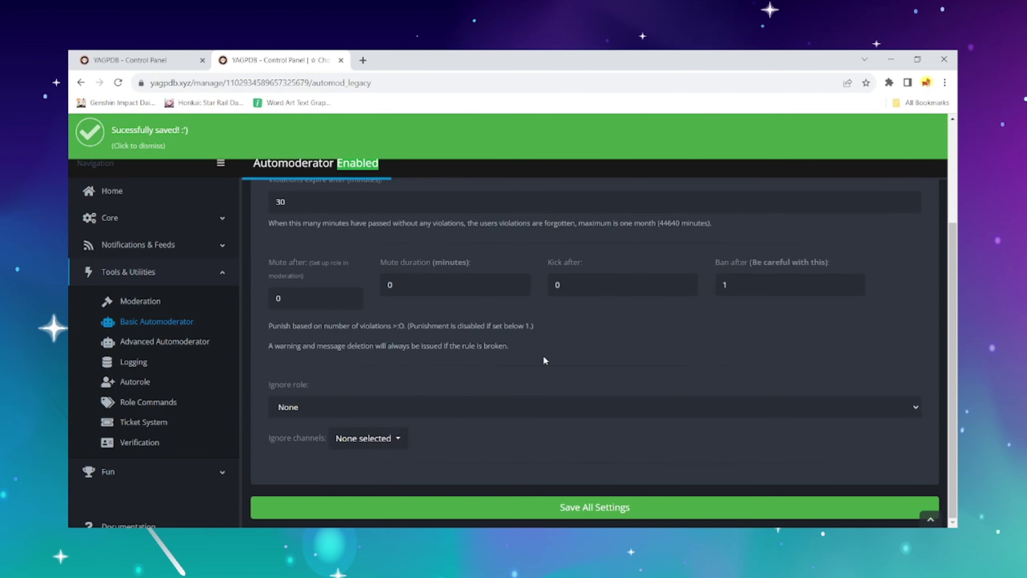
- Enable the basic automoderator's Links rule and save the change
scroll(543, 355, up, 3)
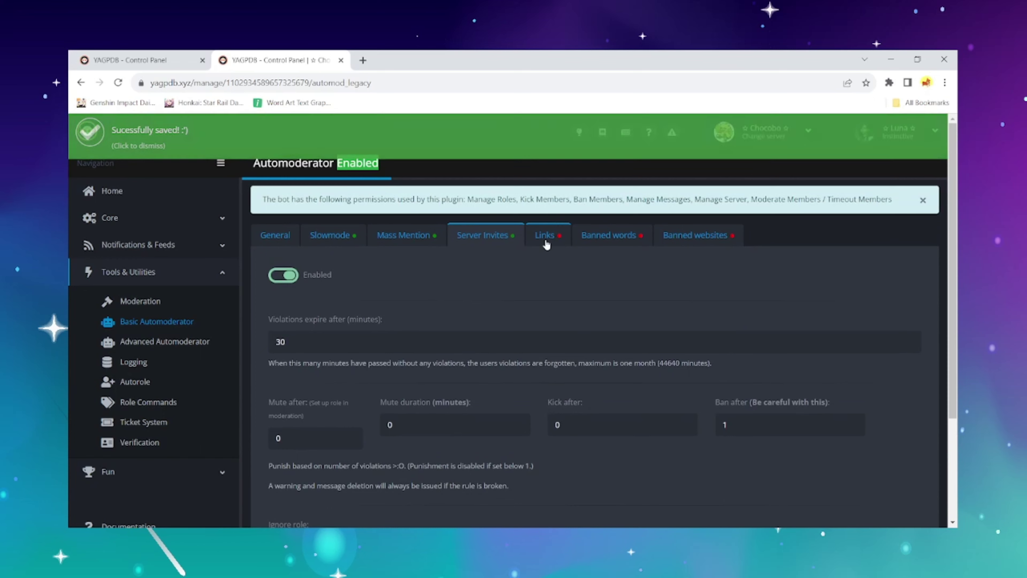
click(545, 242)
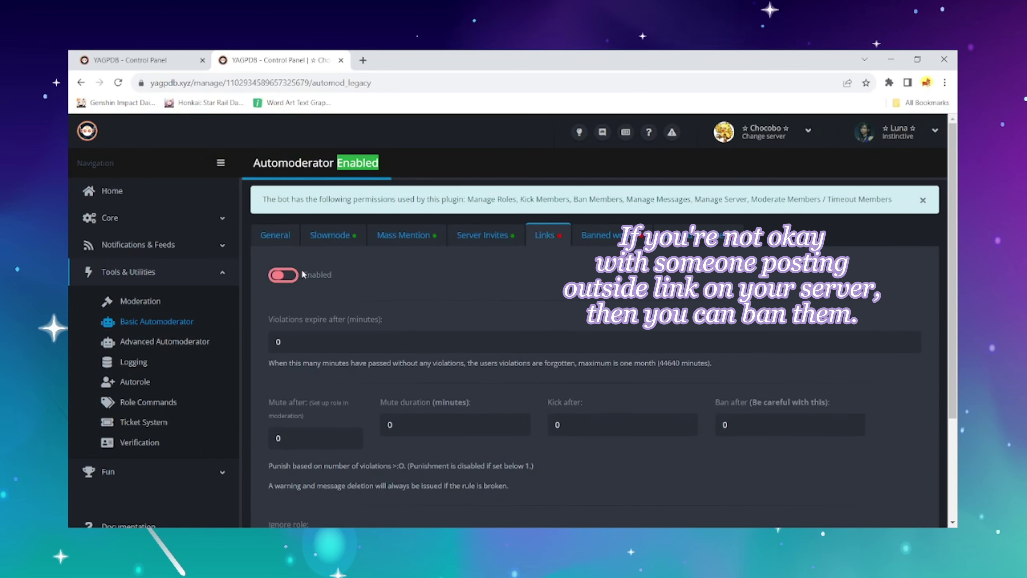
click(286, 276)
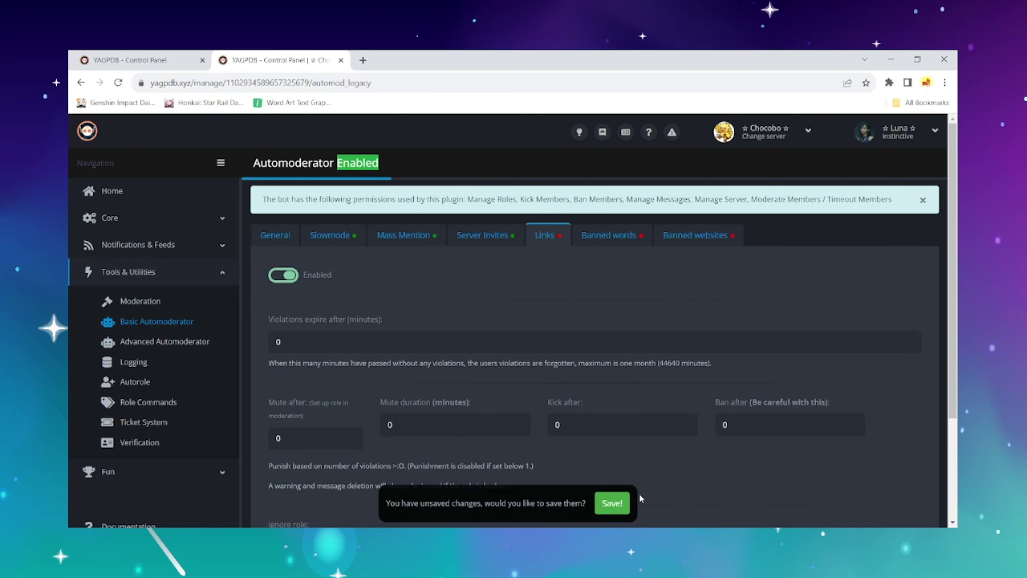
click(630, 504)
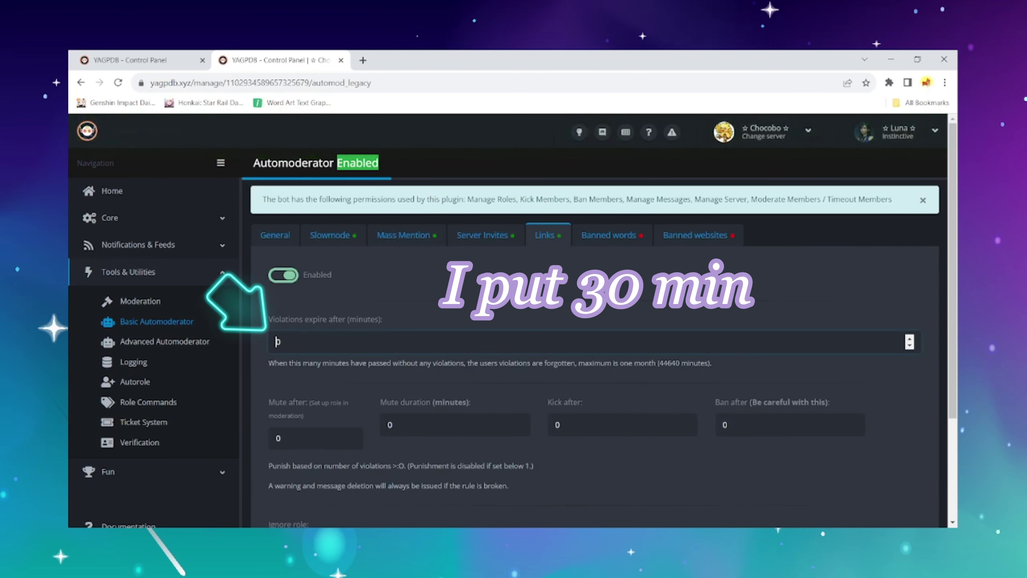
- Make Links violations expire after 30 minutes, with a ban after 1 violation and no mute or kick
triple_click(379, 337)
text(30)
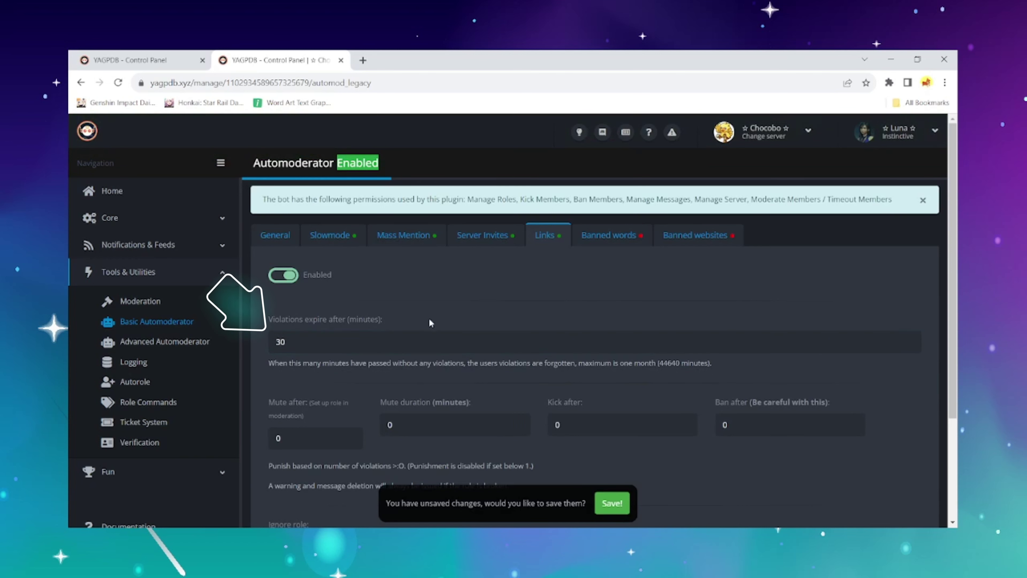
scroll(395, 328, down, 1)
scroll(395, 328, up, 1)
scroll(394, 328, down, 1)
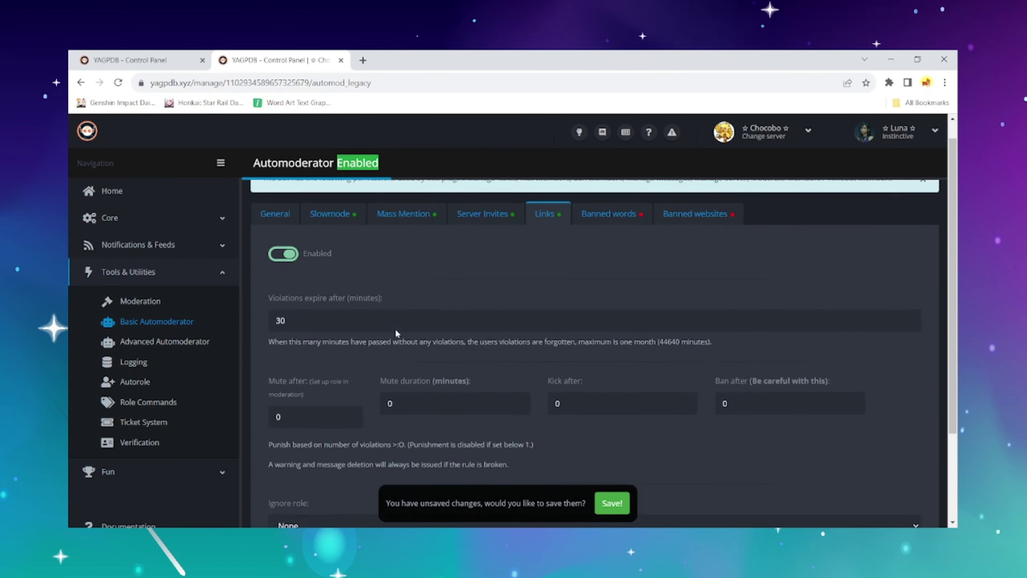
scroll(396, 330, down, 1)
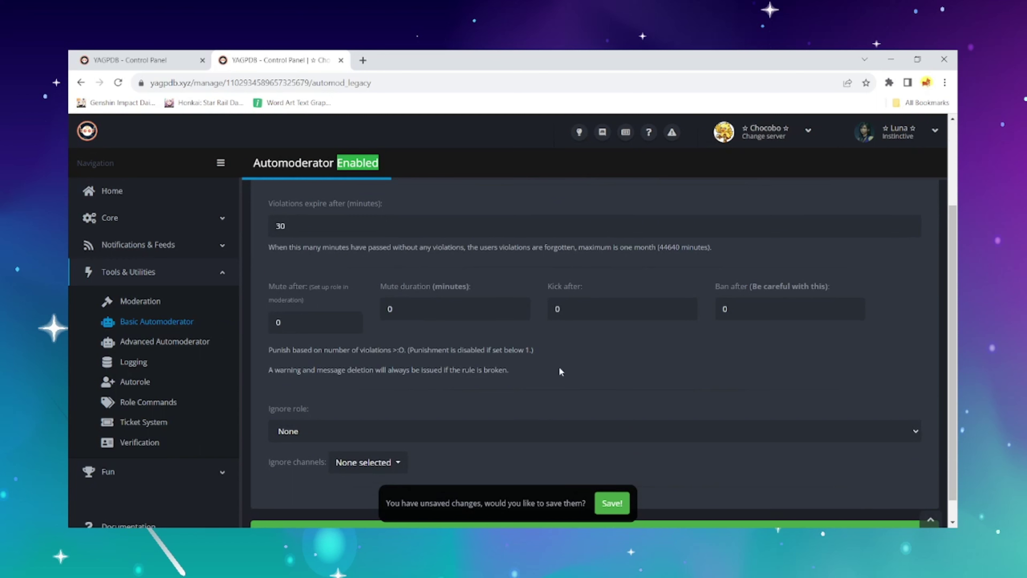
double_click(740, 314)
text(1)
click(661, 342)
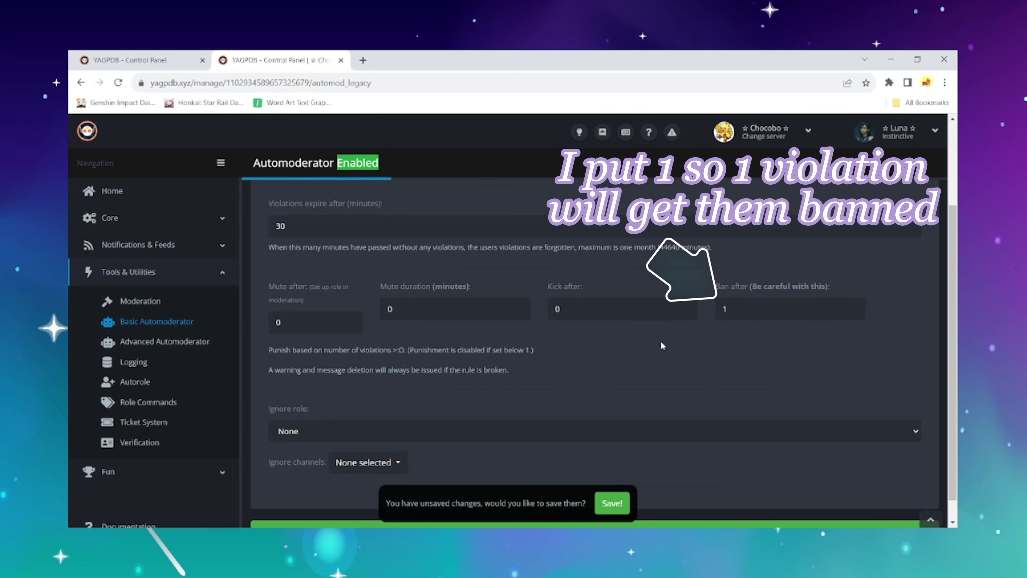
scroll(660, 343, down, 1)
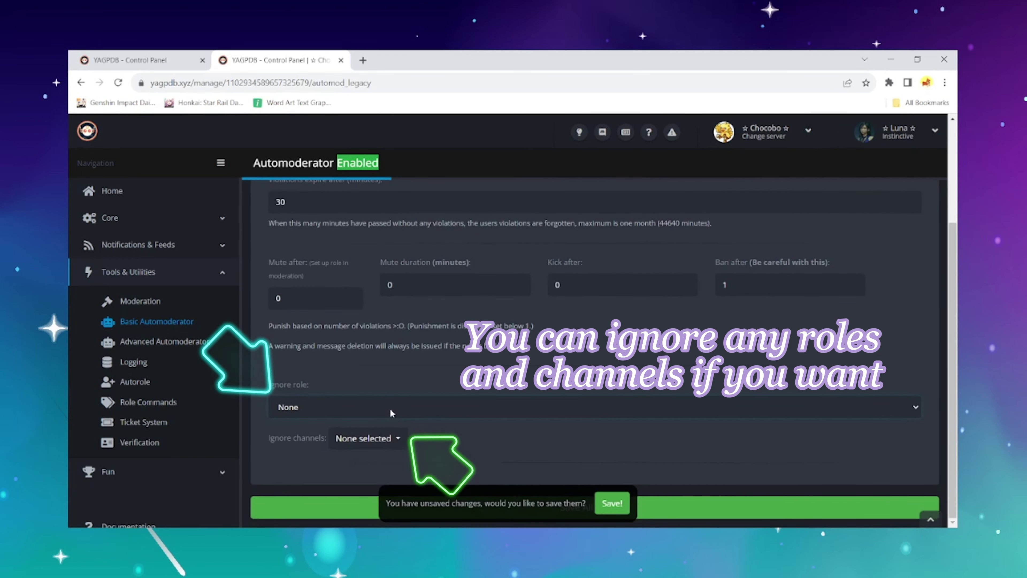
- Keep the Links rule without any ignored role or channels and save the settings
click(382, 439)
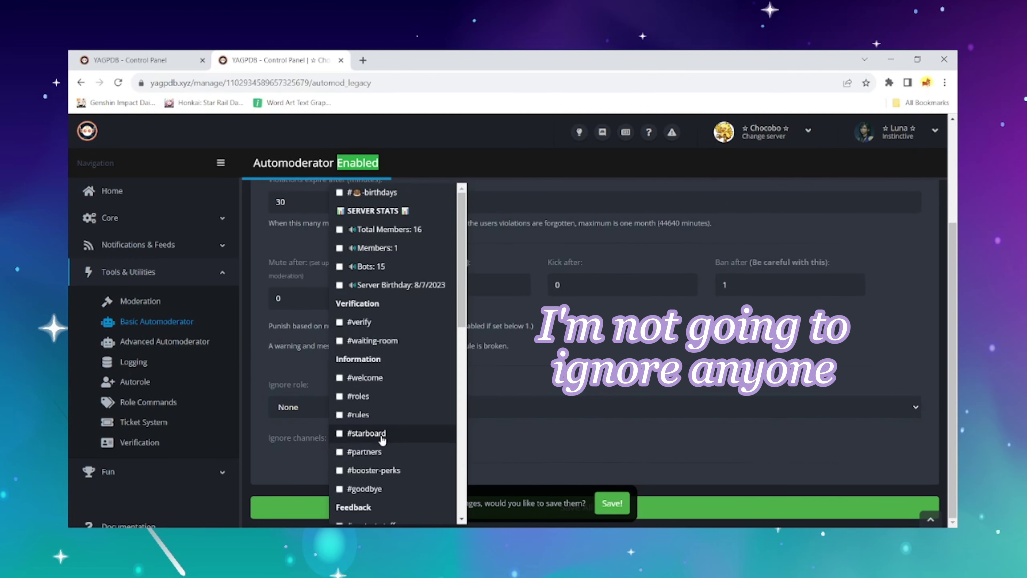
click(502, 438)
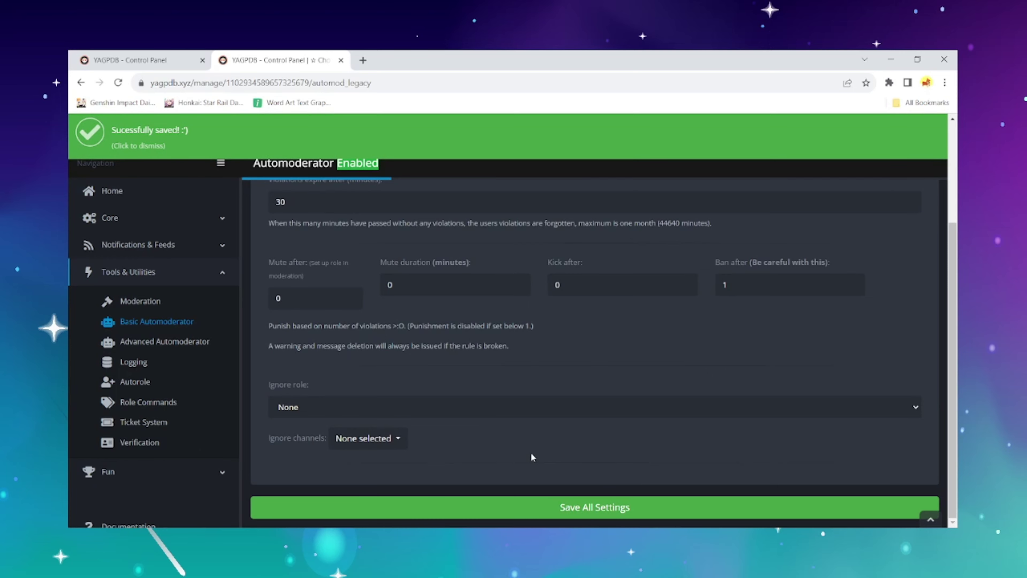
- Enable the basic automoderator's Banned words rule and save the change
scroll(531, 452, up, 3)
click(624, 237)
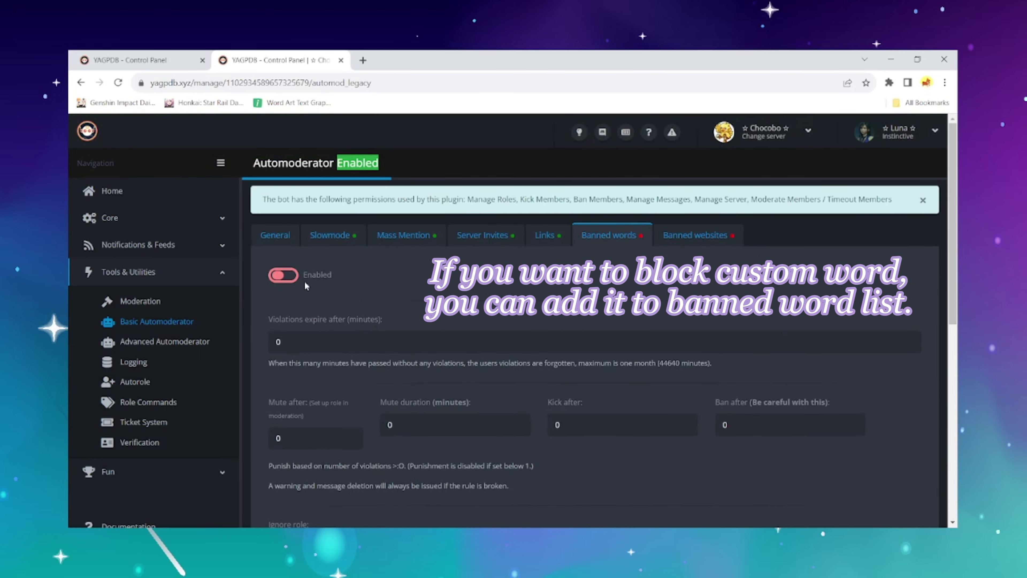
click(283, 275)
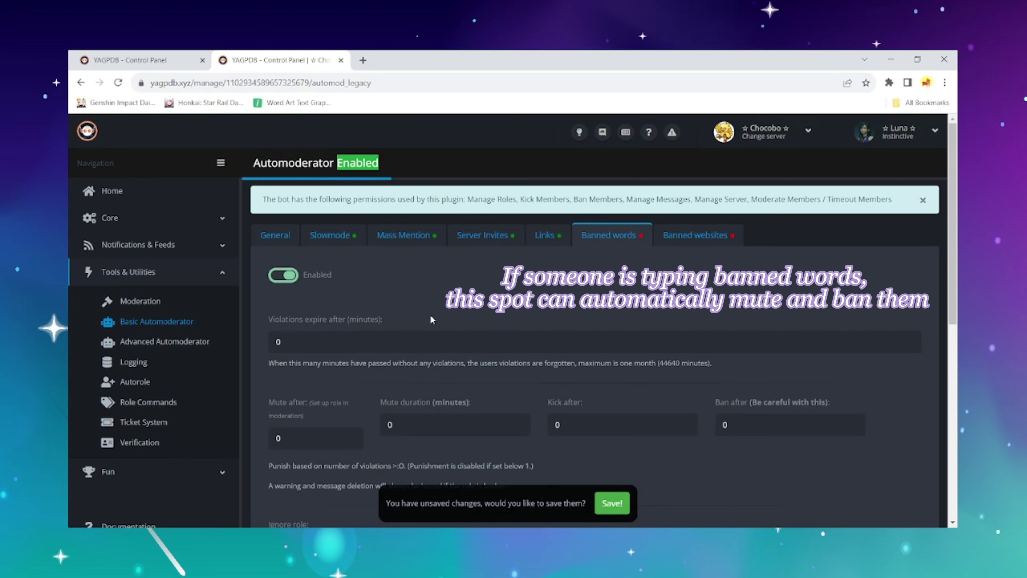
click(610, 501)
- Make Banned words violations expire after 30 minutes, with a 50-minute mute after 1 violation and a ban after 2 violations
click(278, 344)
text(3)
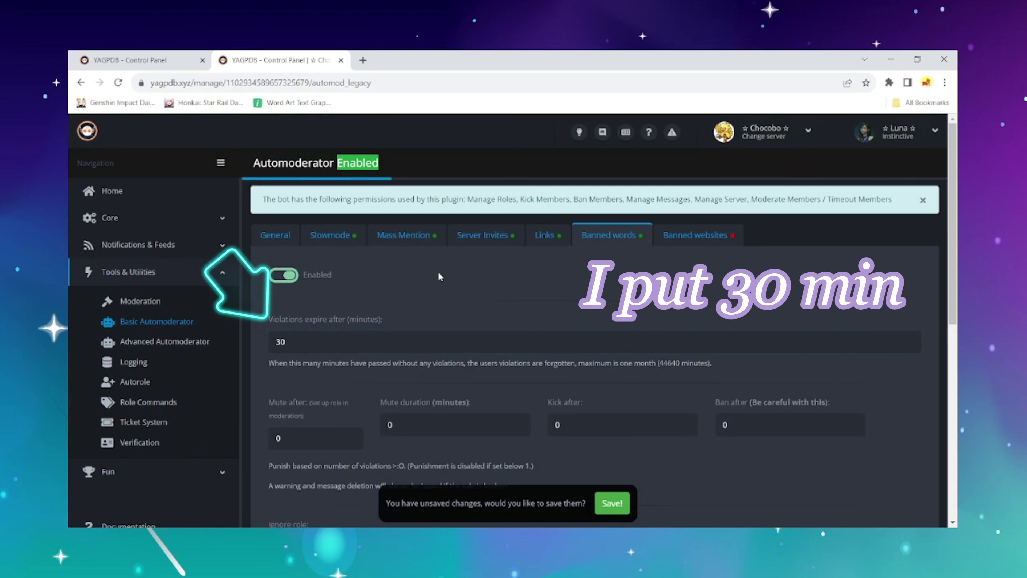
scroll(288, 331, down, 3)
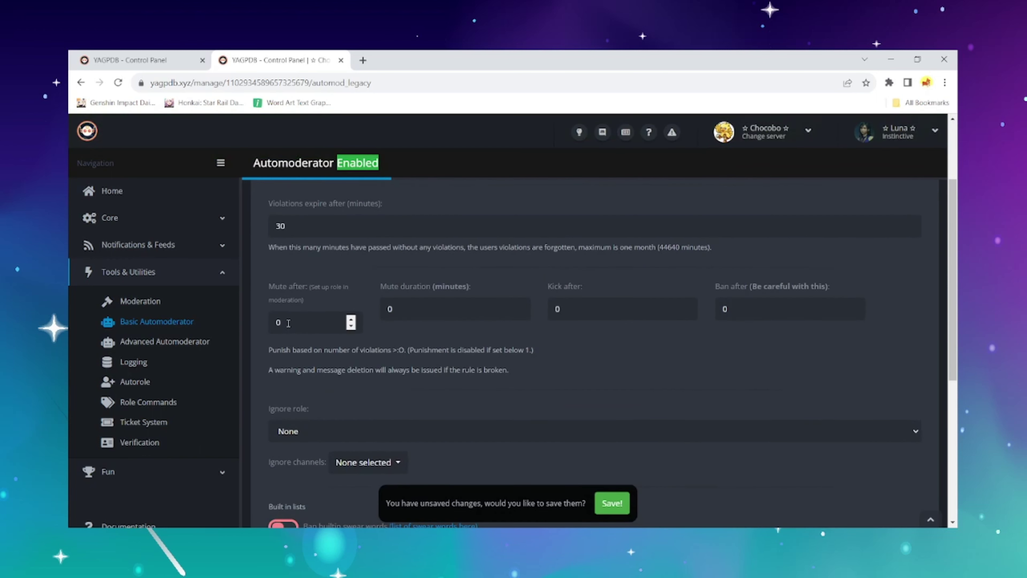
click(288, 323)
key(BackSpace)
text(1)
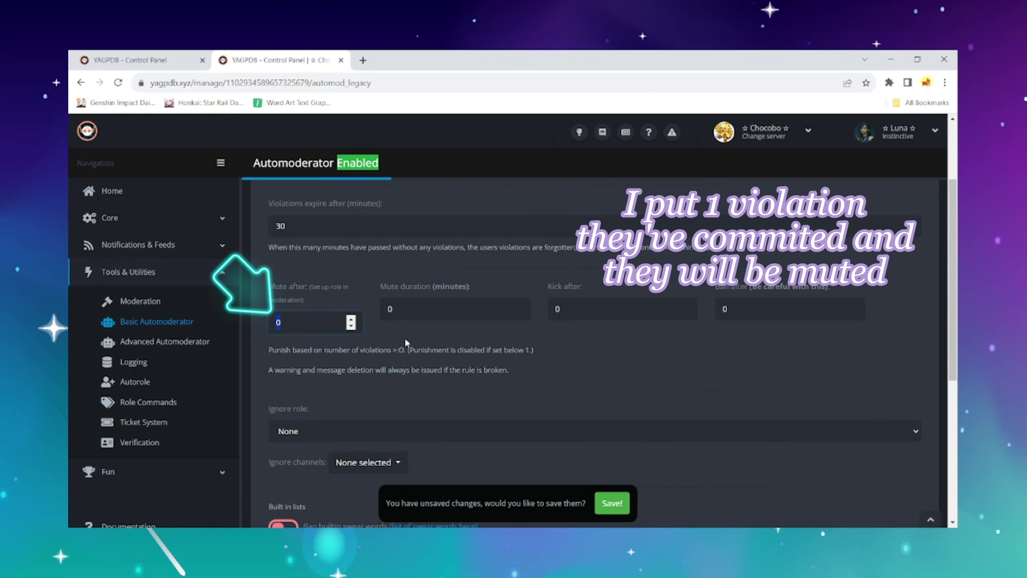
click(389, 306)
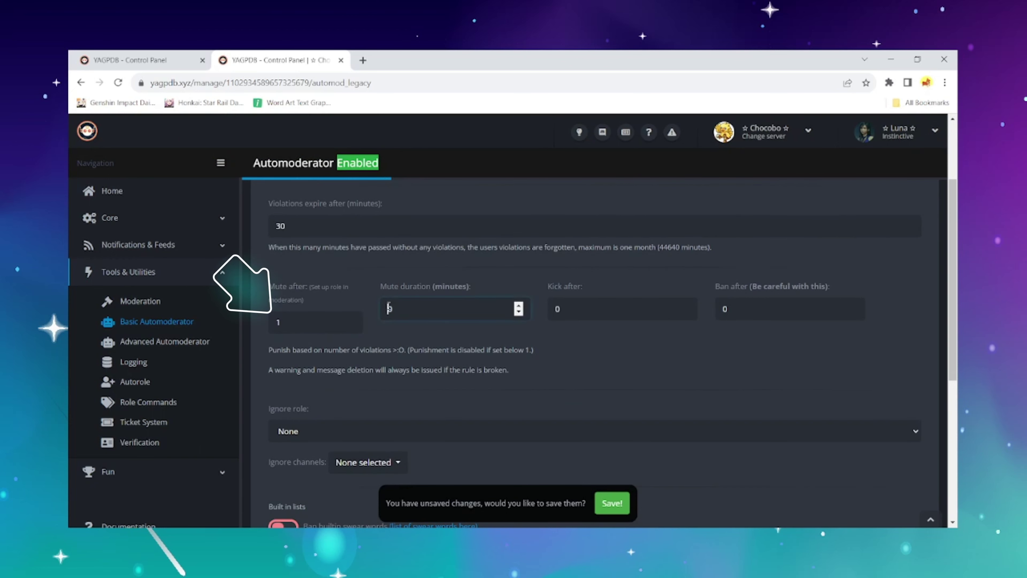
text(5)
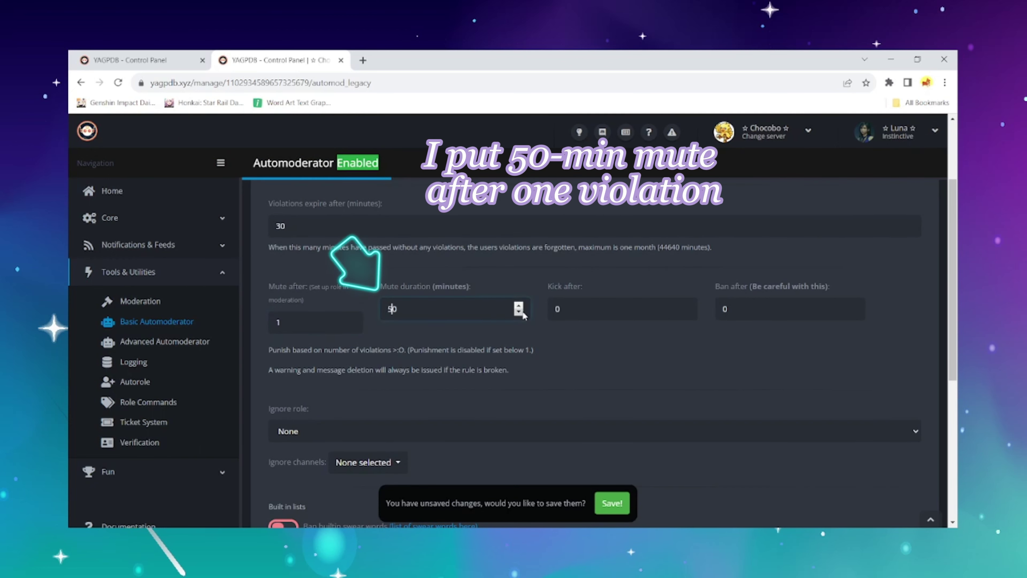
click(568, 337)
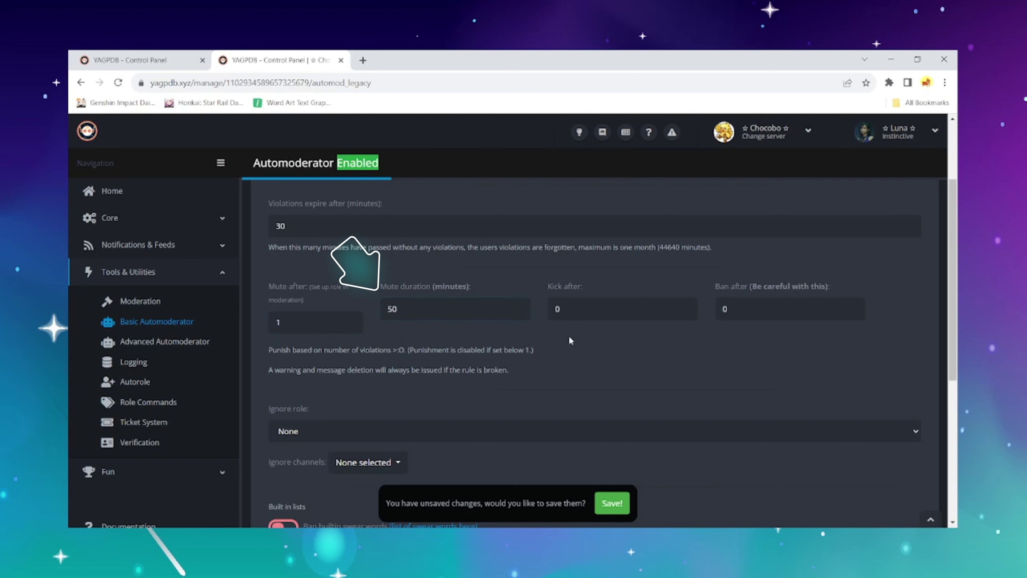
drag(744, 310, 716, 312)
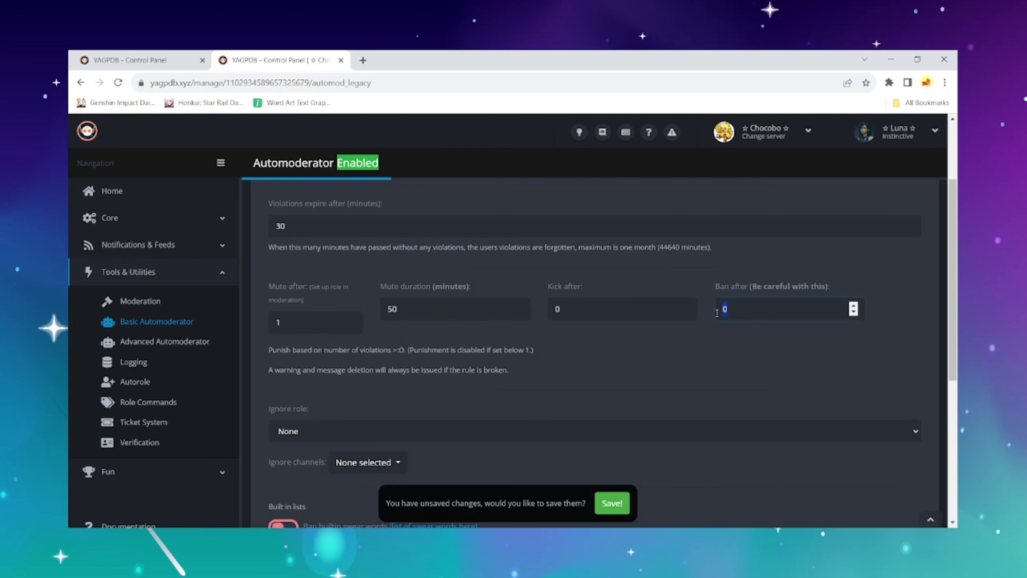
text(2)
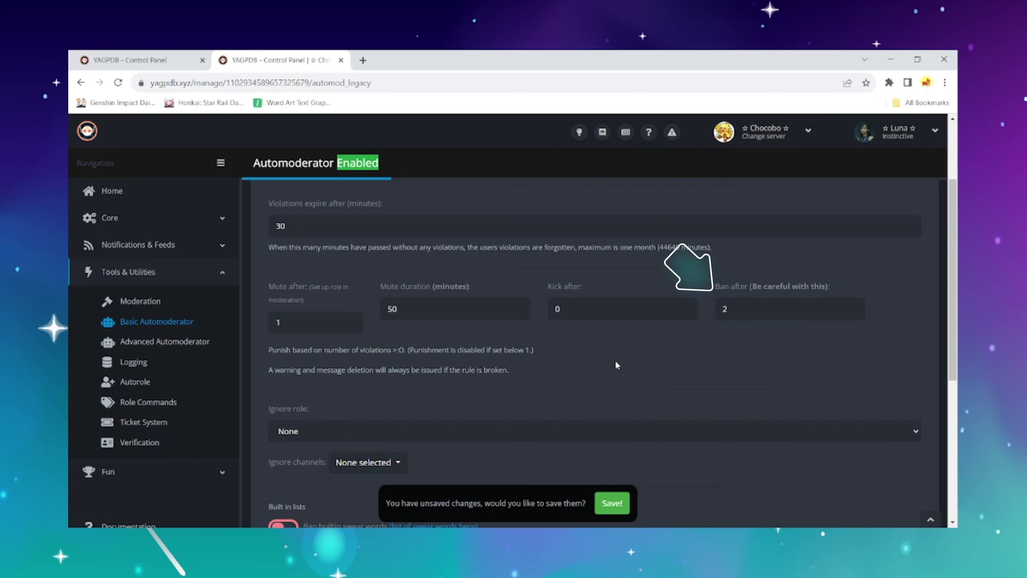
- Review the Banned words rule's ignored channels list without selecting any channel
scroll(615, 362, down, 3)
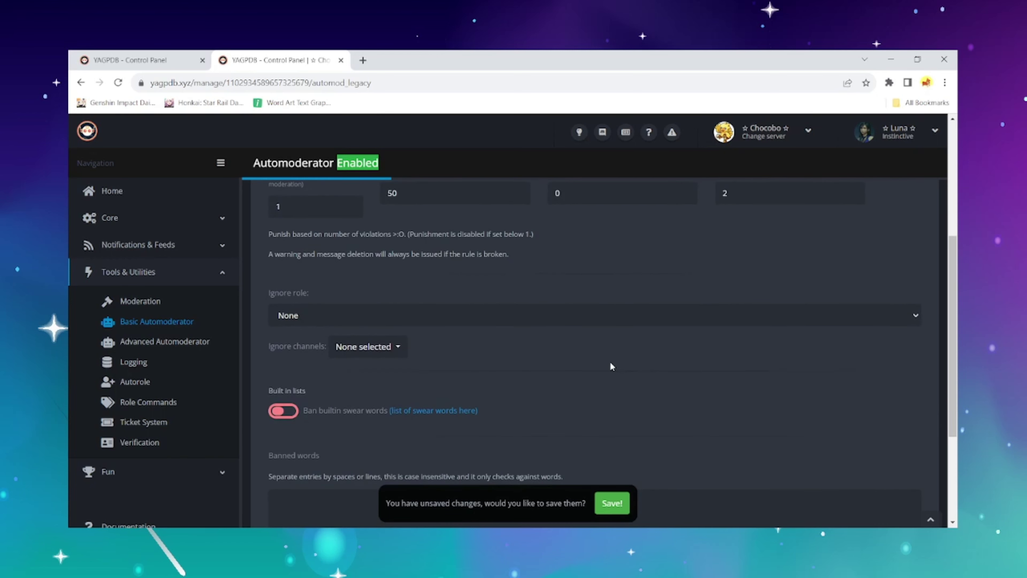
scroll(611, 366, down, 2)
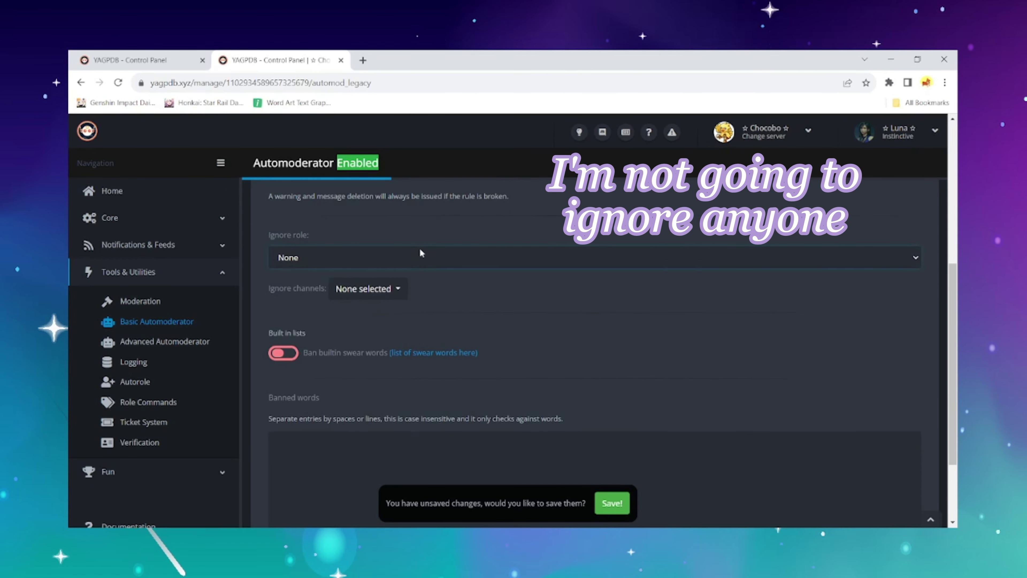
click(398, 288)
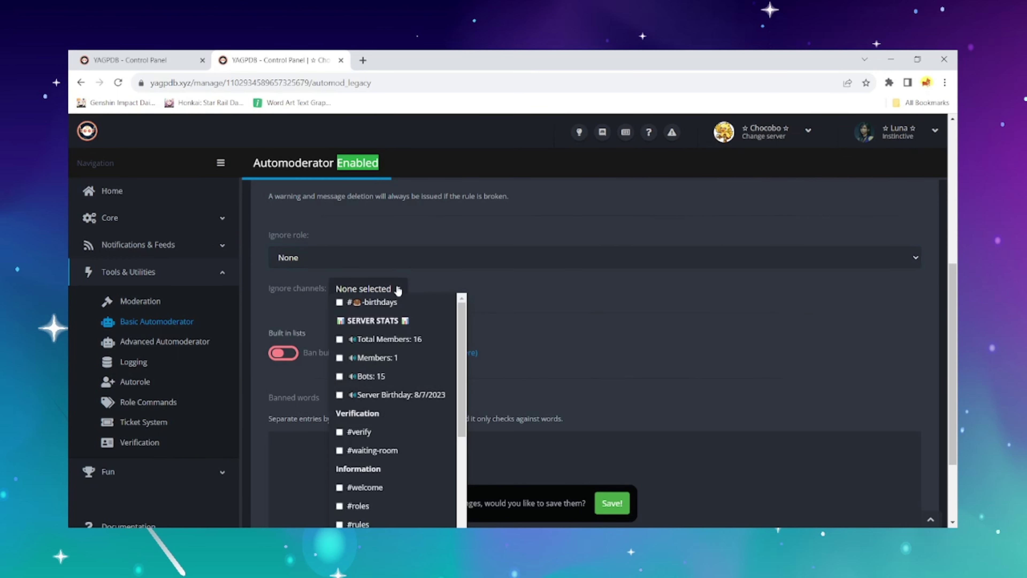
click(398, 288)
- Ban the built-in swear words, add "Melody" to the banned words list and save the settings
scroll(385, 307, down, 3)
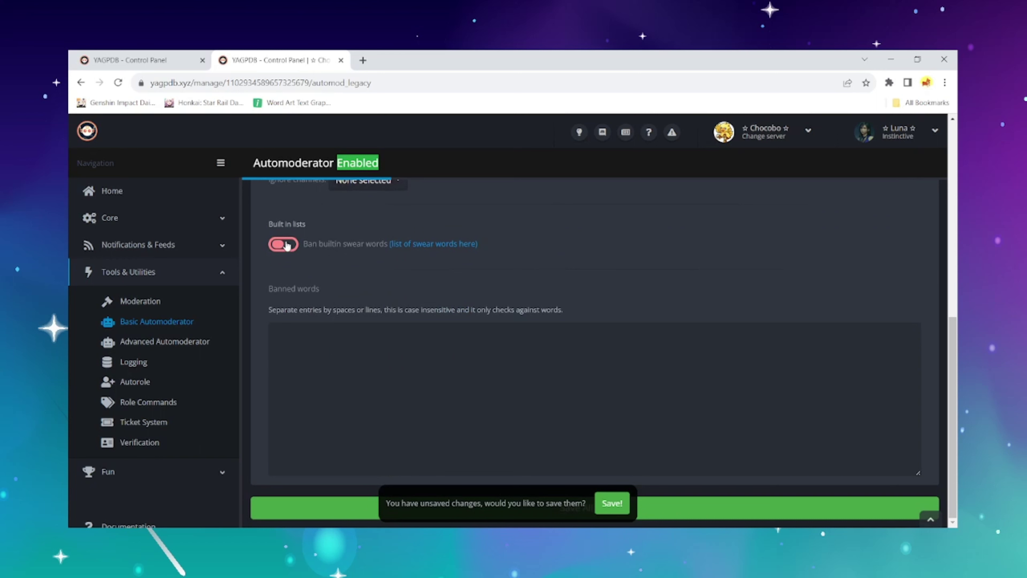
click(285, 244)
text(Melody)
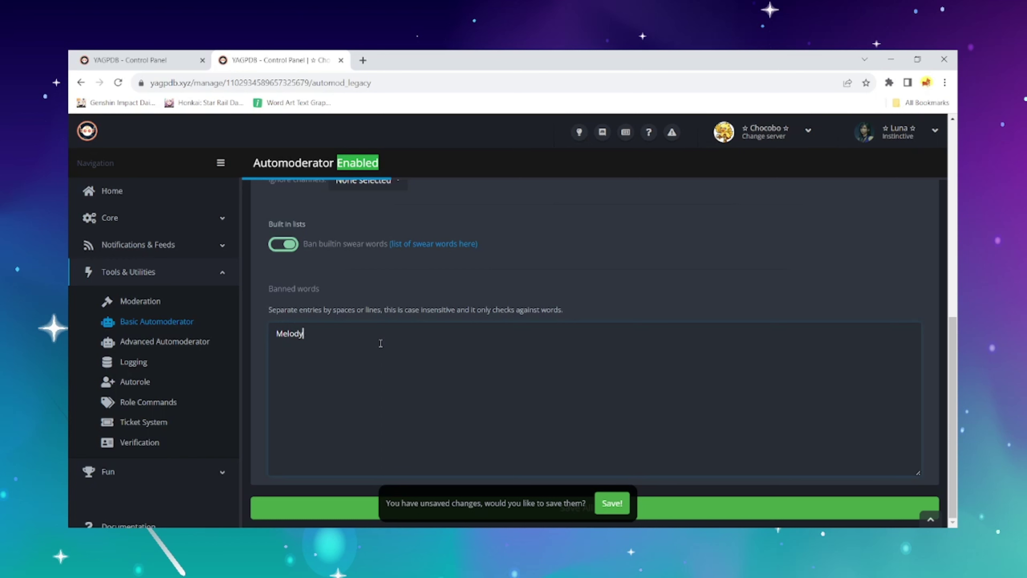
click(612, 504)
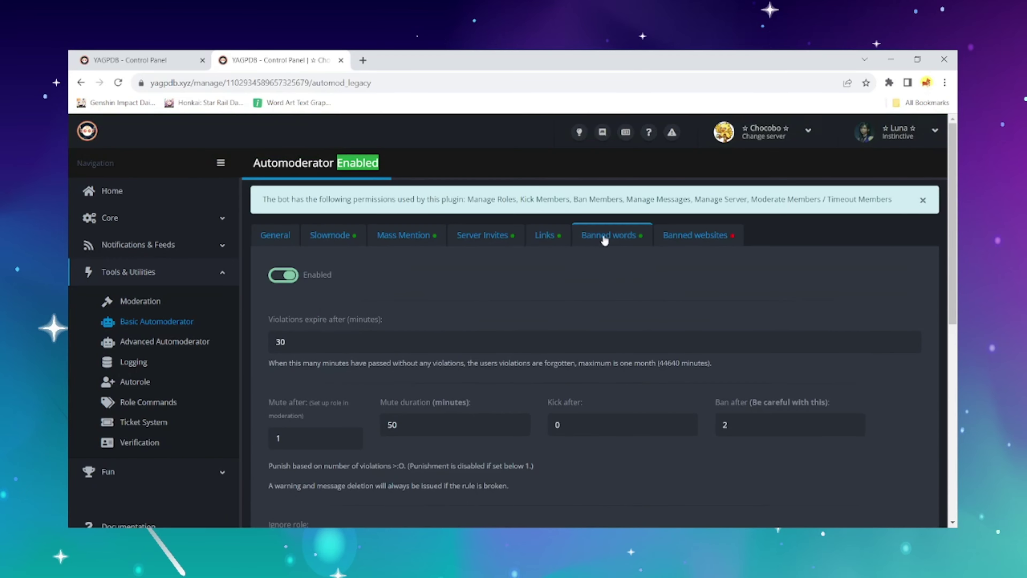
- Enable the basic automoderator's Banned websites rule and save the change
click(683, 236)
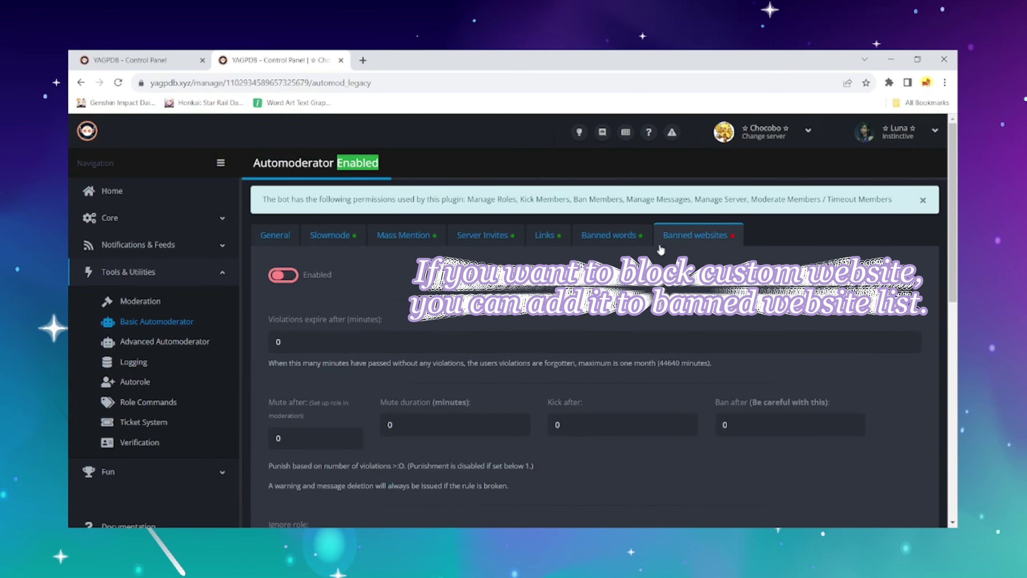
click(279, 279)
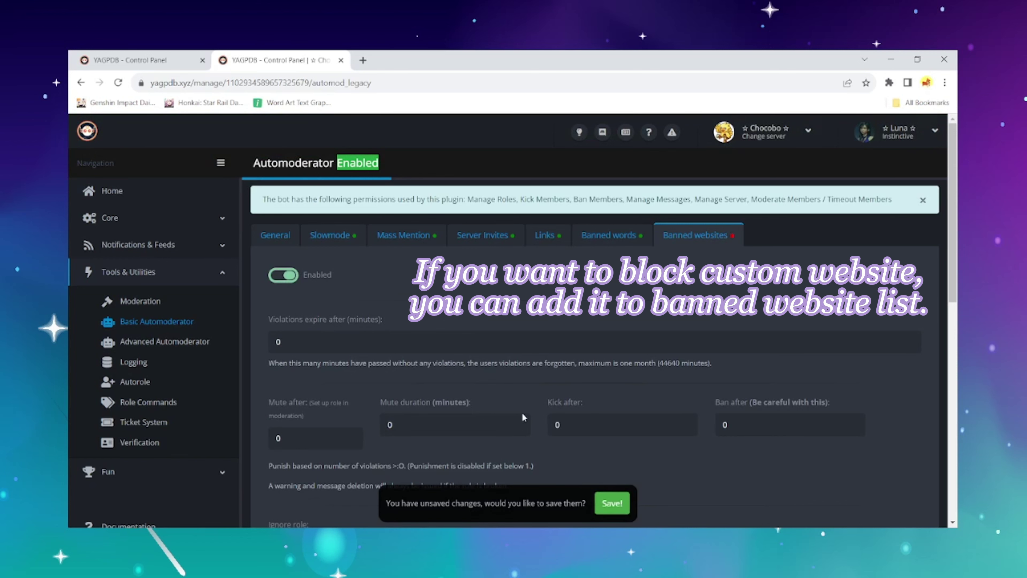
click(612, 504)
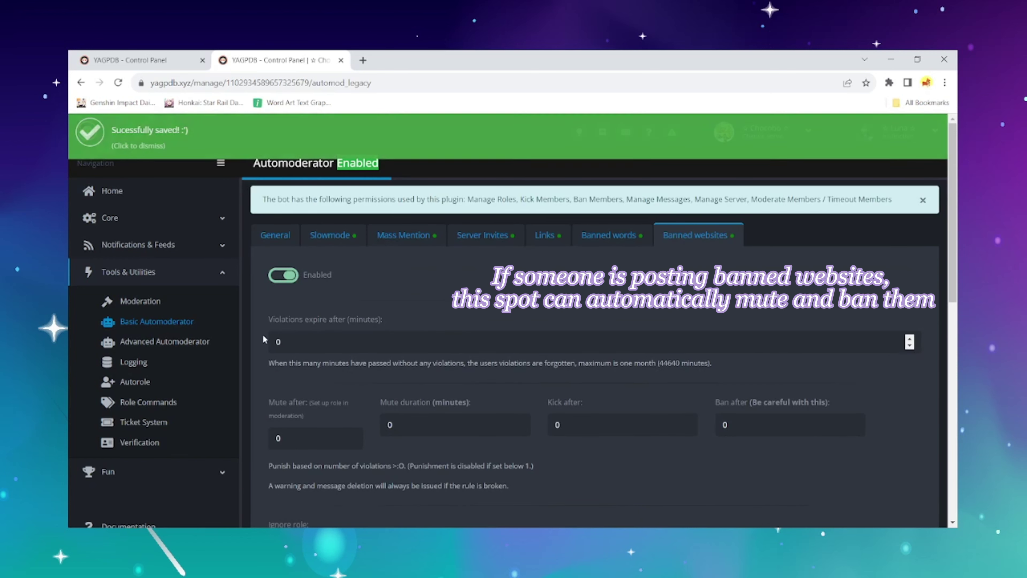
- Make Banned websites violations expire after 30 minutes, with a ban after 1 violation
click(277, 341)
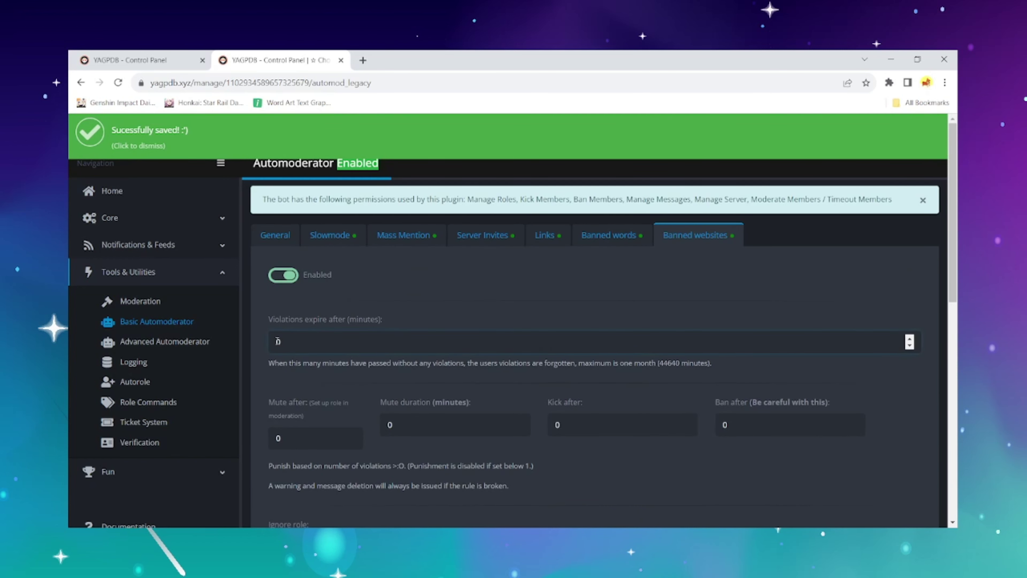
text(3)
scroll(338, 380, down, 3)
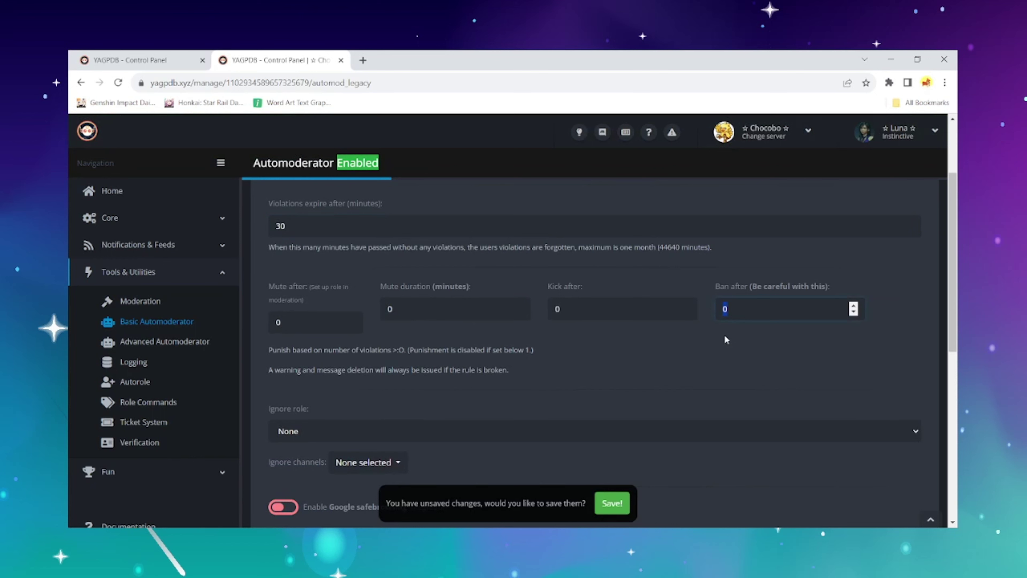
text(1)
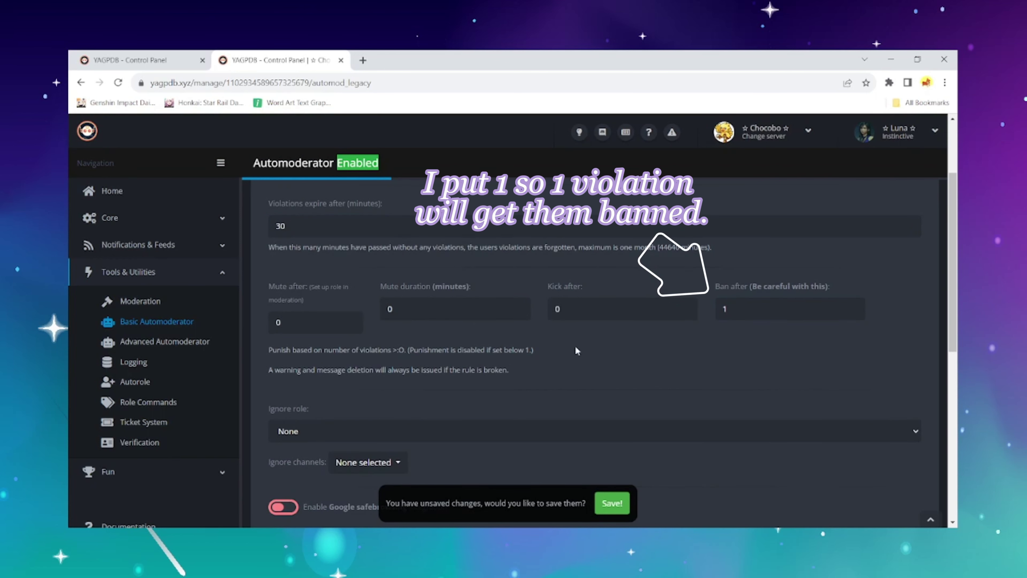
- Review the Banned websites rule's ignored channels list without selecting any channel
scroll(575, 347, down, 3)
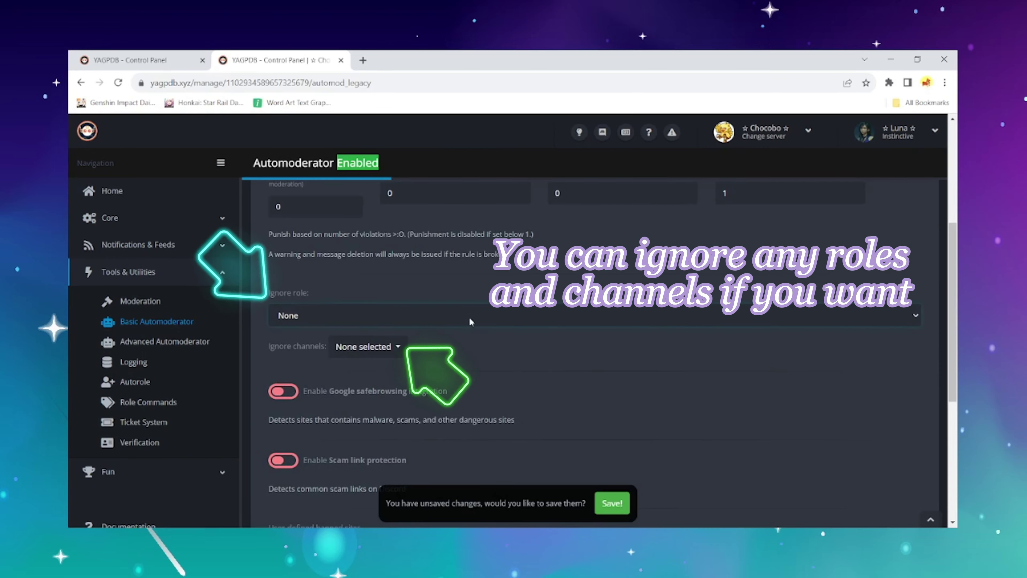
click(386, 352)
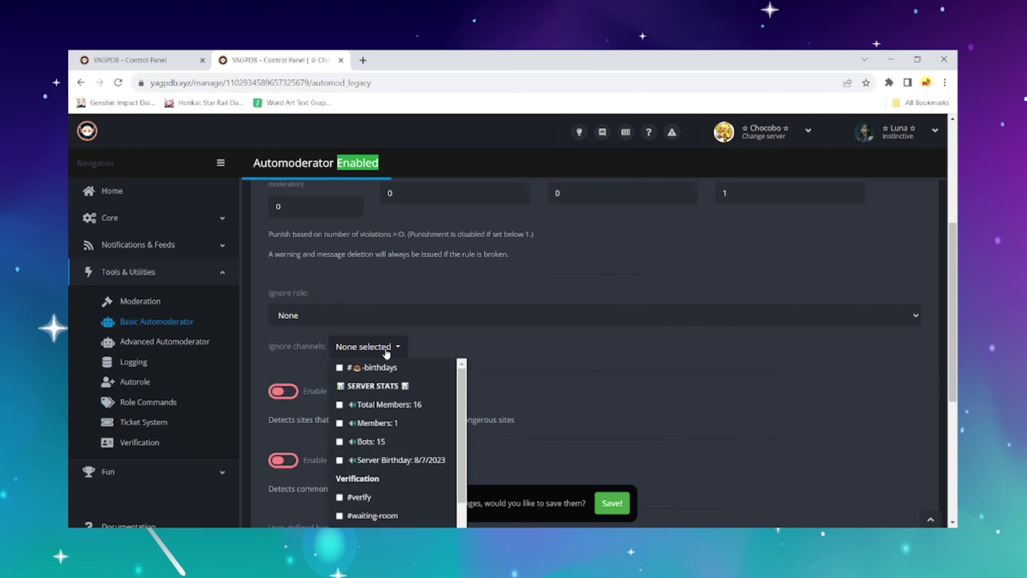
click(386, 352)
- Enable the Google safebrowsing integration and Scam link protection for the Banned websites rule
scroll(590, 352, down, 3)
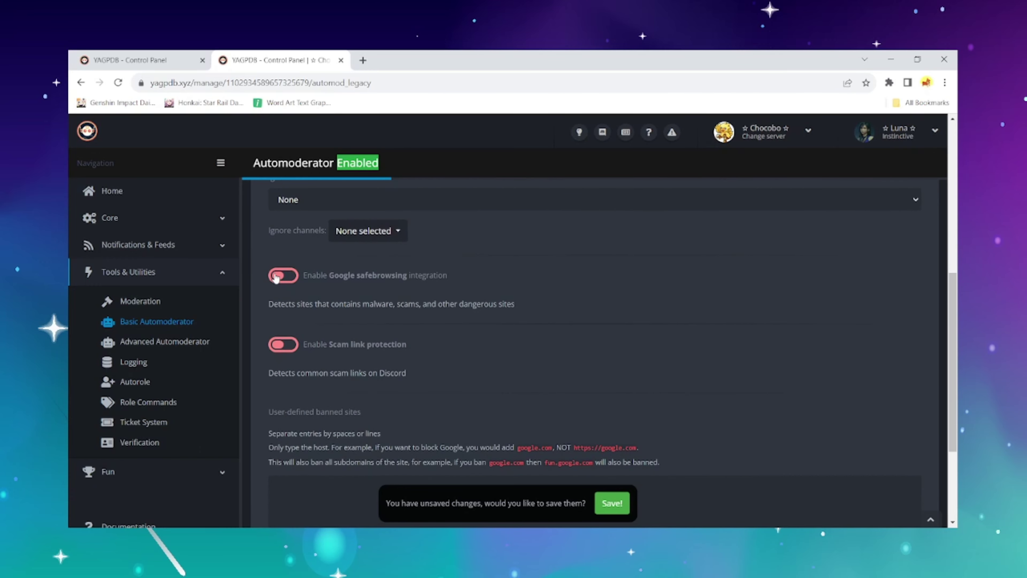
click(276, 278)
click(279, 349)
- Open the user-defined banned sites list of the Banned websites rule for editing
scroll(279, 348, down, 4)
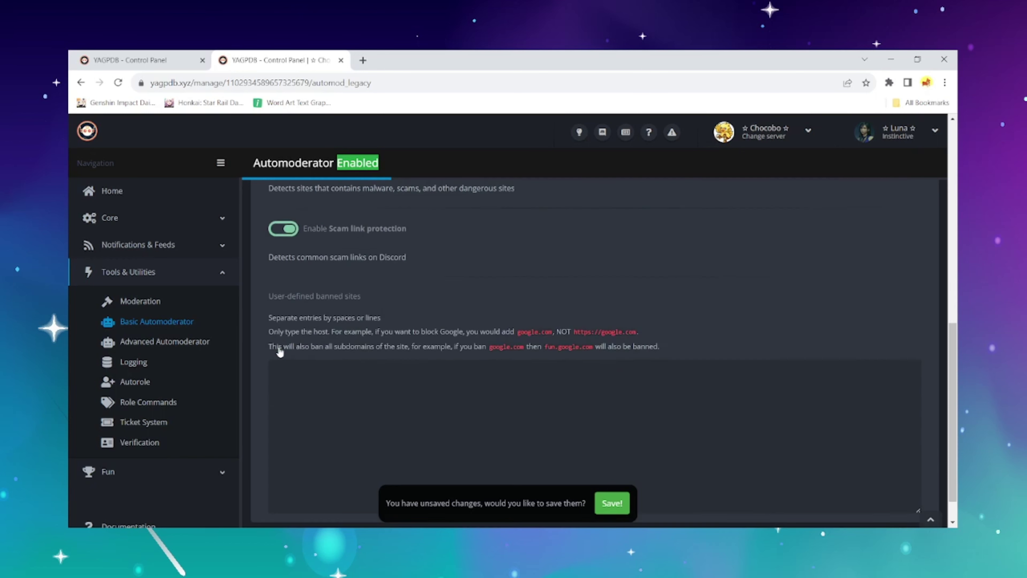
click(293, 332)
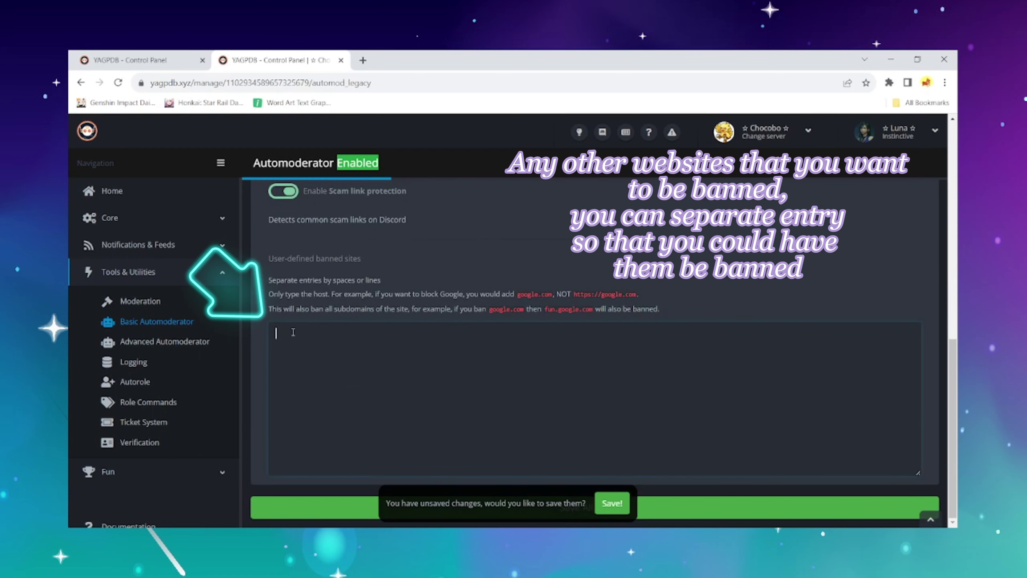